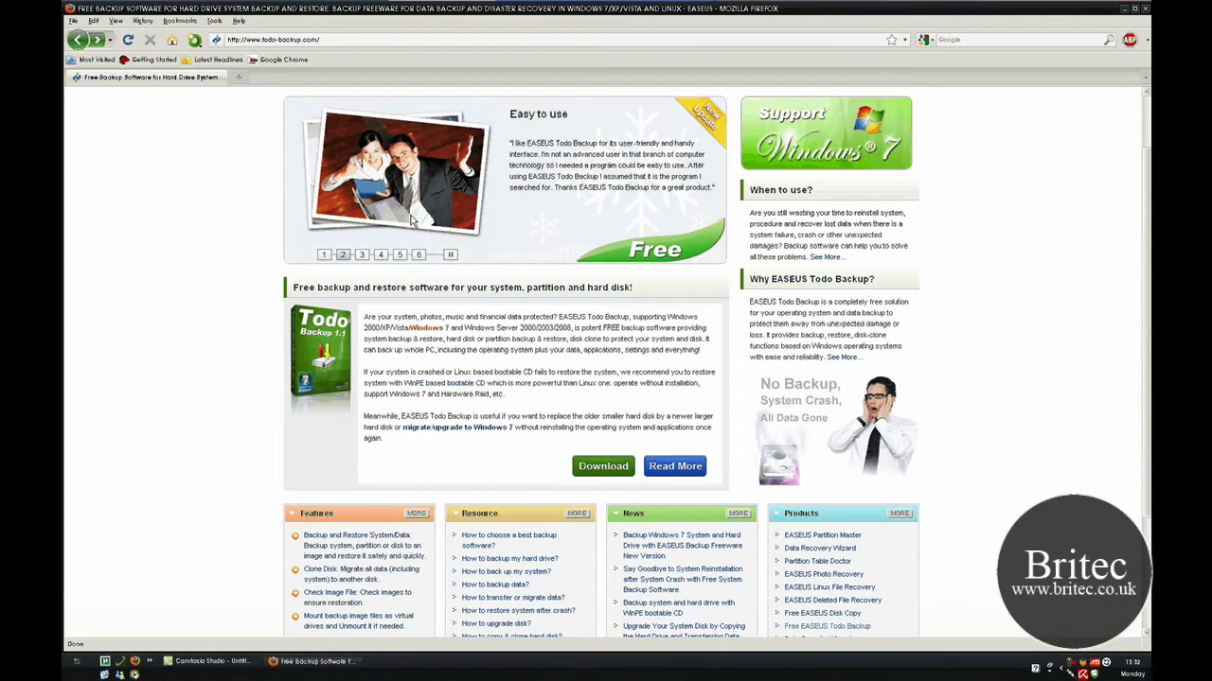
# - Go from the todo-backup.com product page in Firefox to the EASEUS Todo Backup download page
pyautogui.scroll(2, 360, 152)
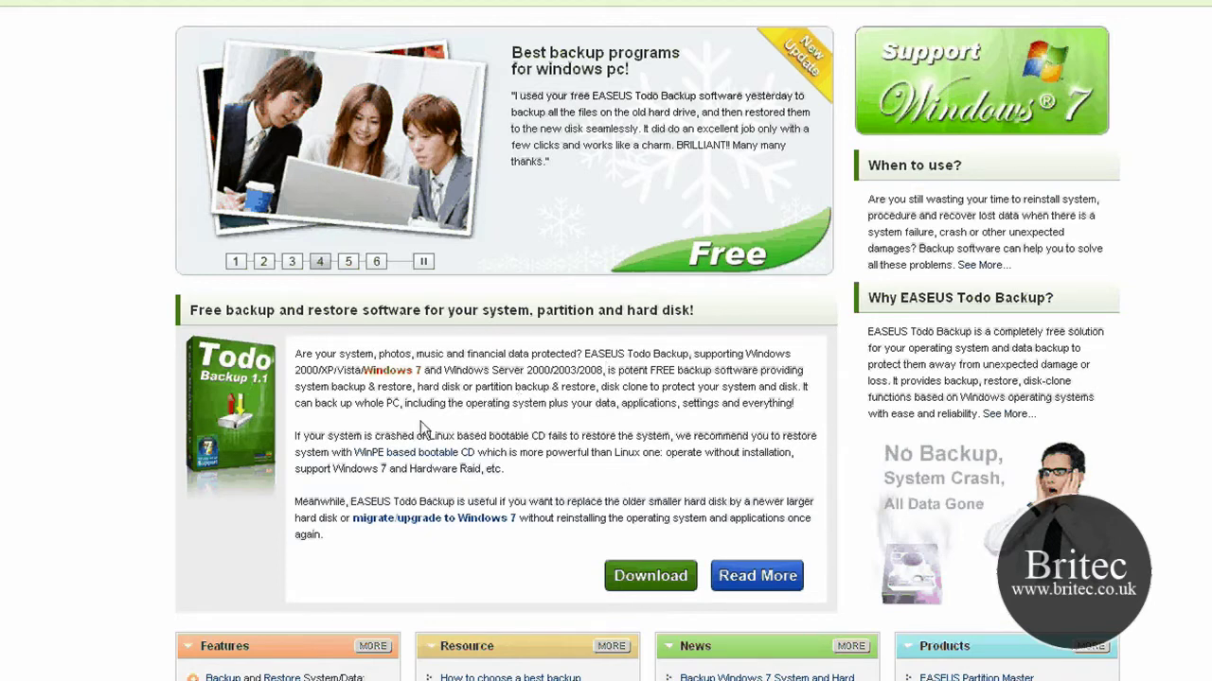
pyautogui.click(640, 591)
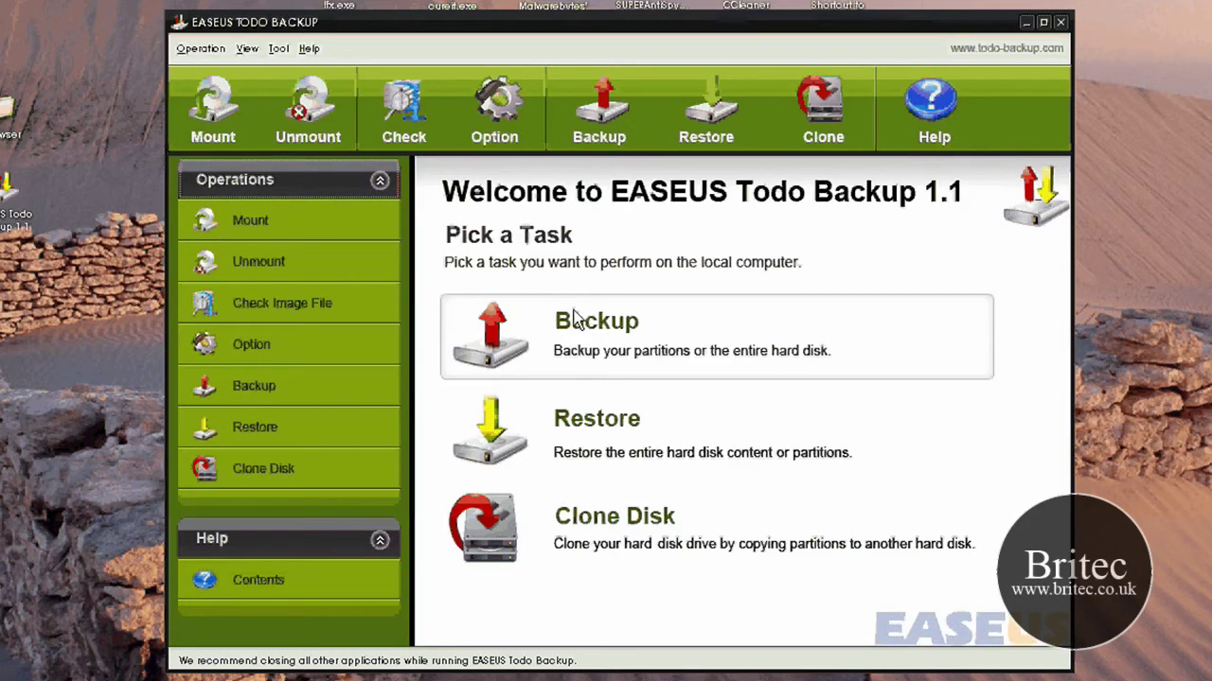
# - Start a backup with the E: Data partition selected as the source instead of C:
pyautogui.click(567, 426)
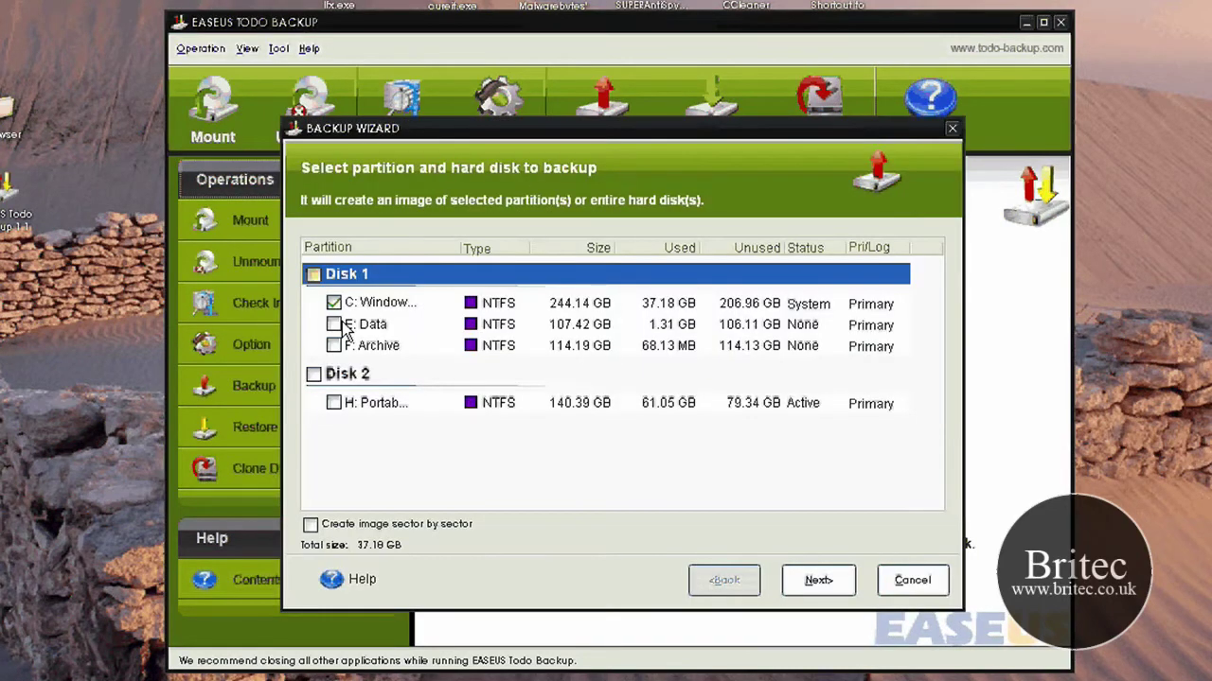
pyautogui.click(344, 323)
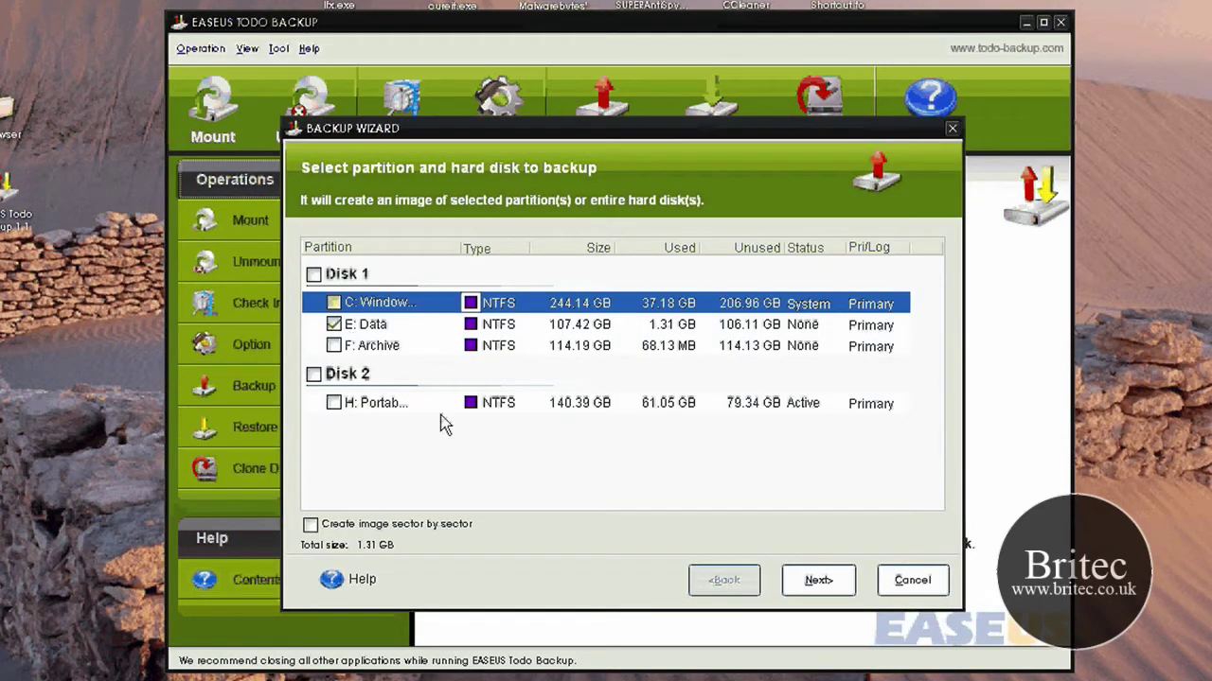
pyautogui.click(804, 581)
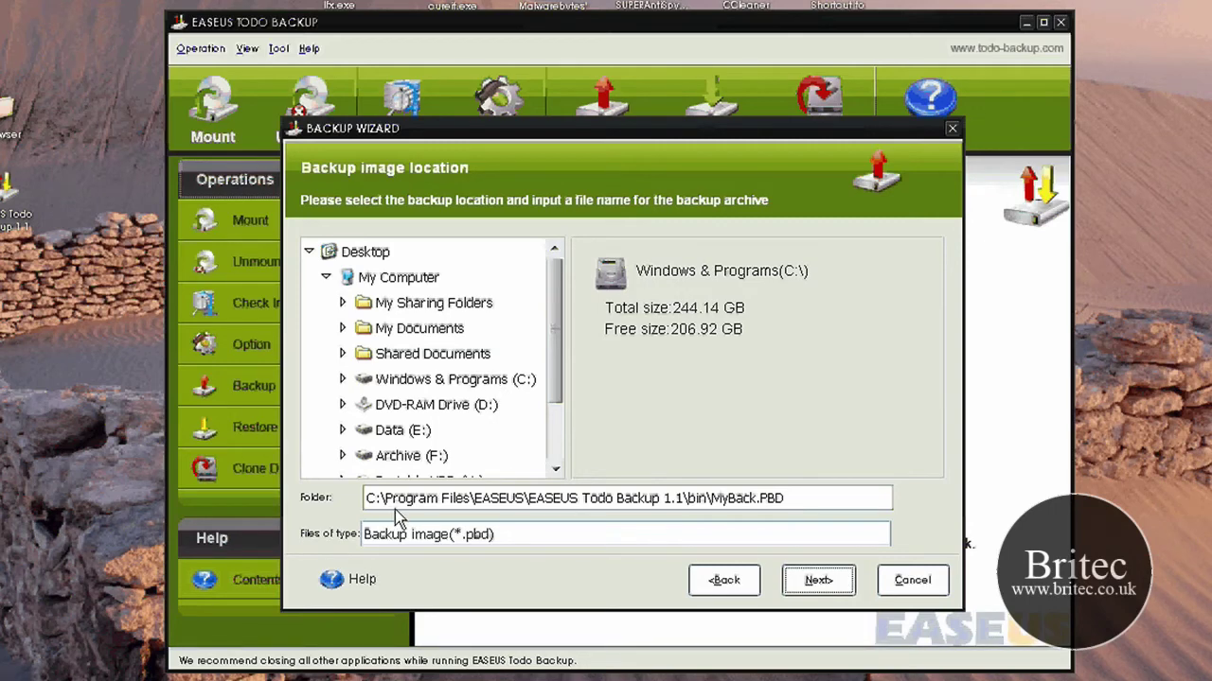
# - Keep MyBack.PBD as the image file name in the Folder path and continue to backup options
pyautogui.moveTo(785, 498); pyautogui.dragTo(712, 498)
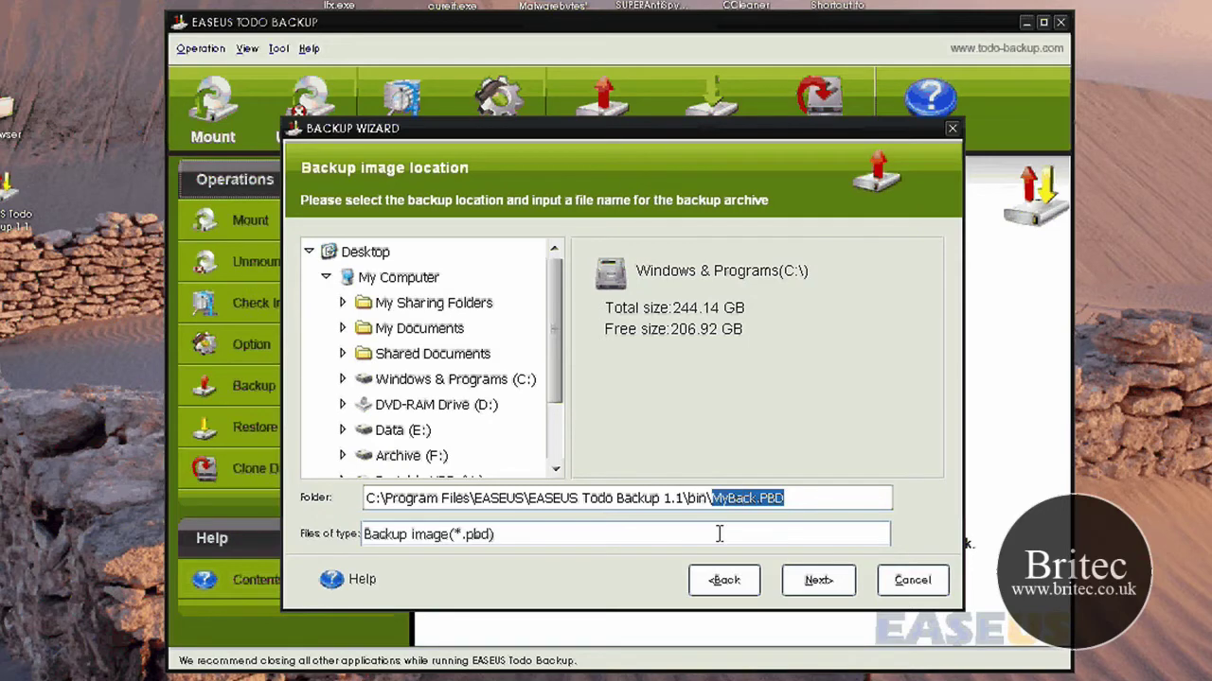
pyautogui.press('Right')
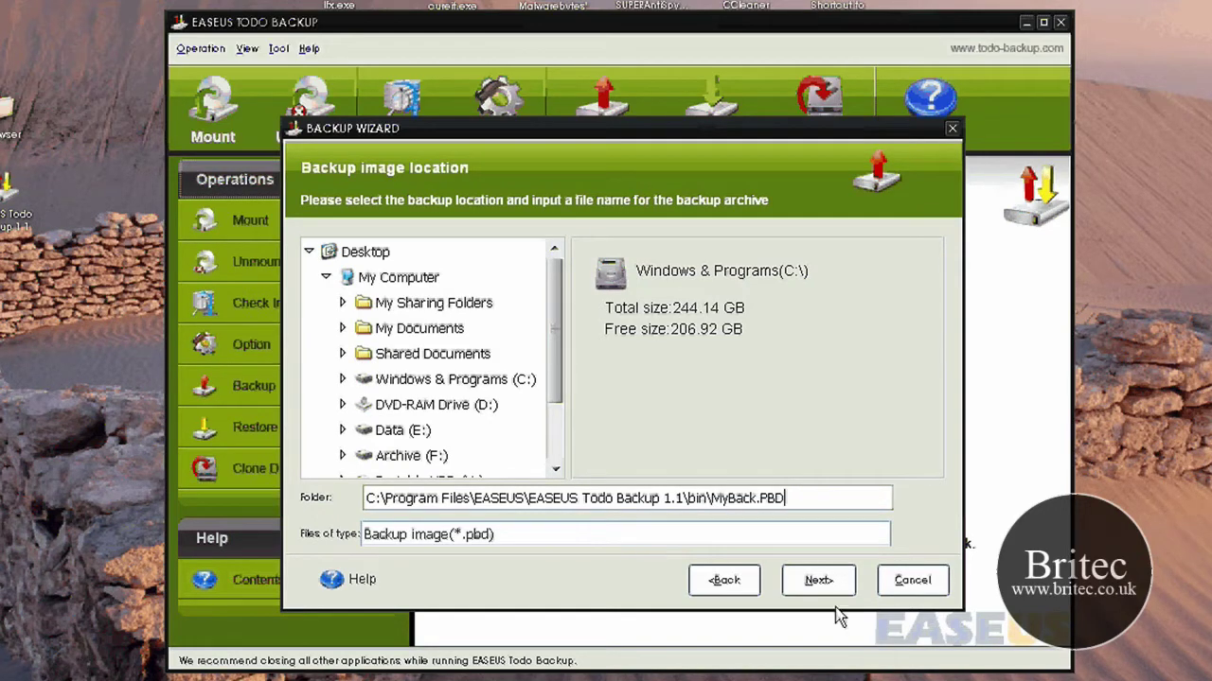
pyautogui.click(816, 580)
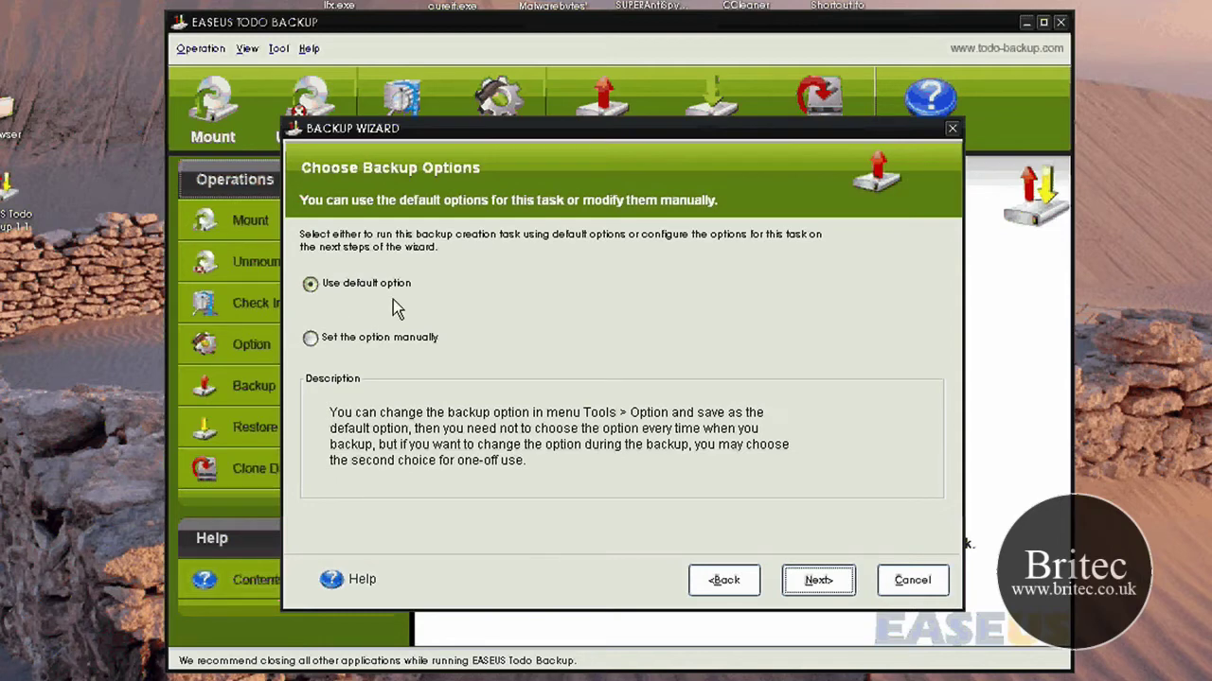
# - Review the manual backup options, leaving image encryption off
pyautogui.click(369, 338)
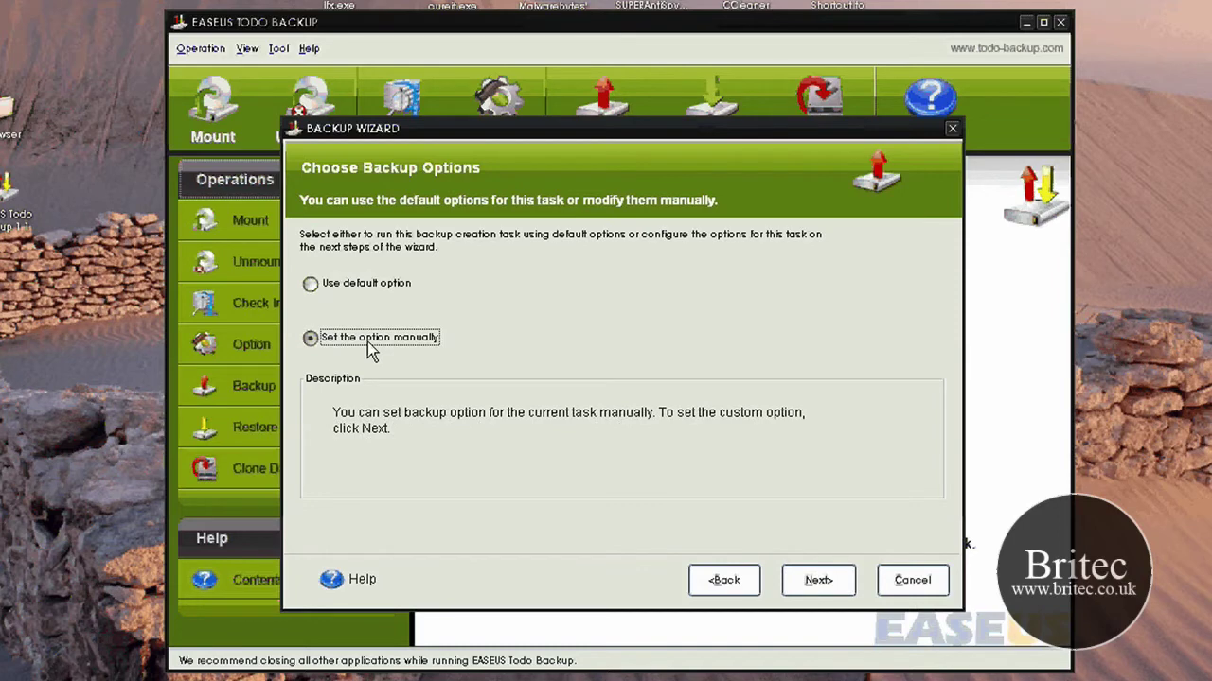
pyautogui.click(820, 581)
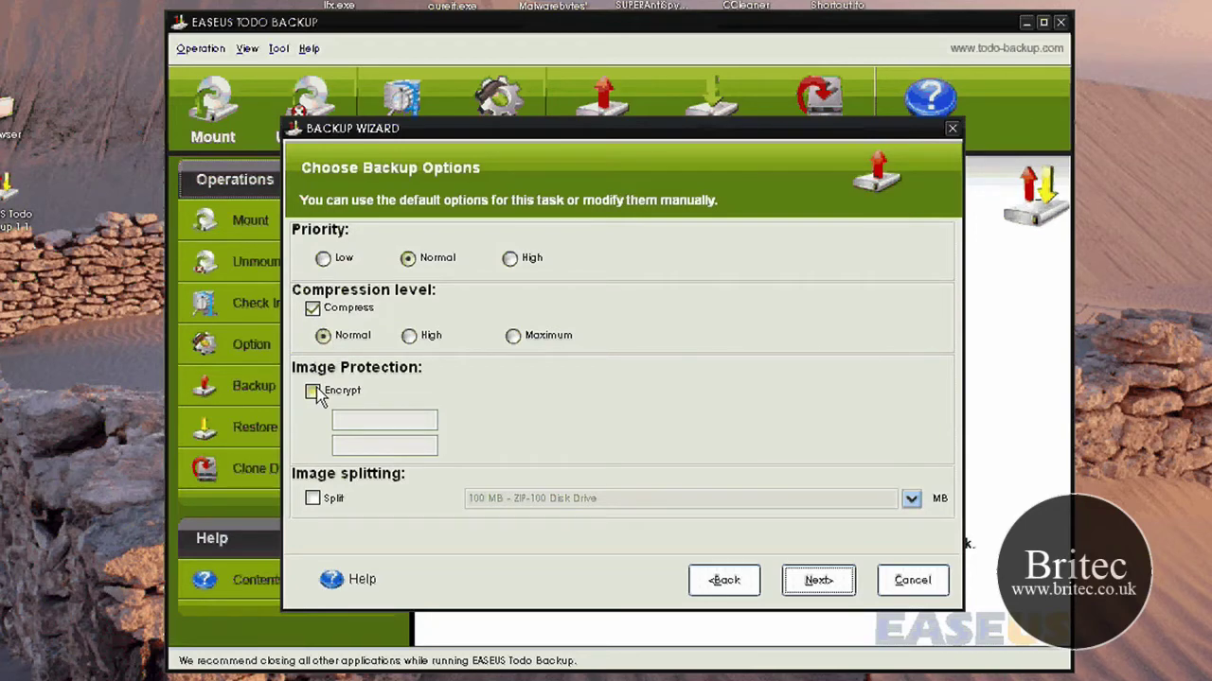
pyautogui.moveTo(316, 390); pyautogui.dragTo(434, 439)
pyautogui.doubleClick(322, 501)
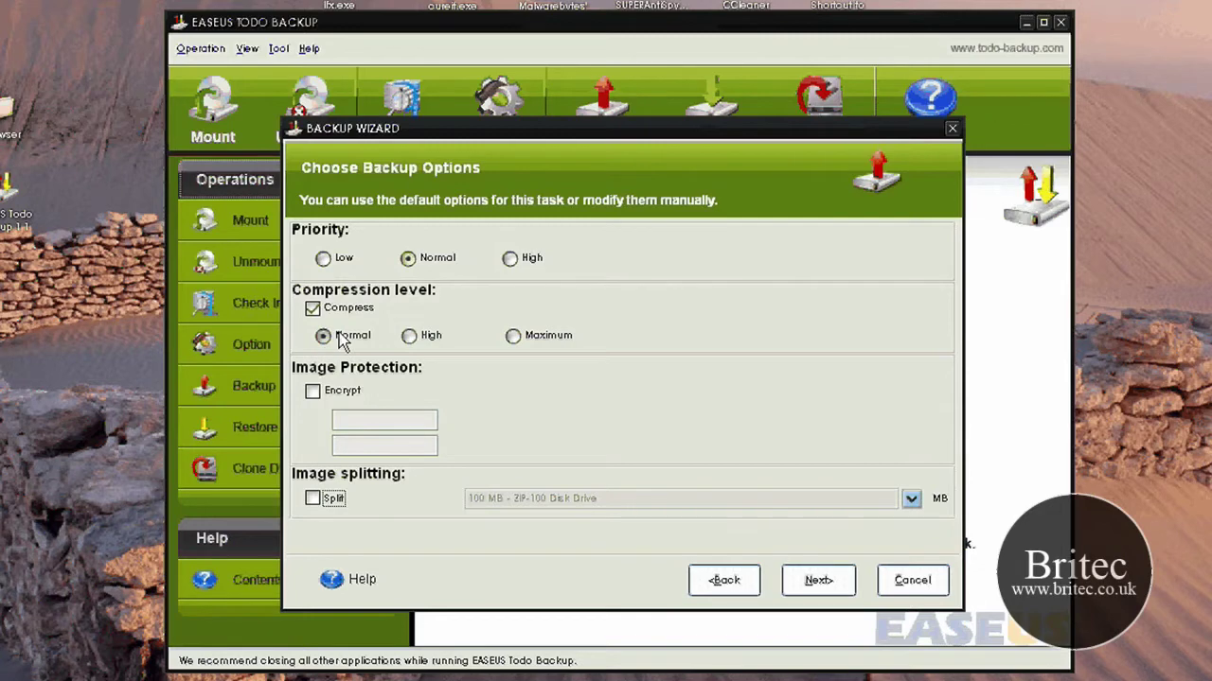
# - Go back, choose Use default option, and continue to Image Comments
pyautogui.hotkey('alt', 'b')
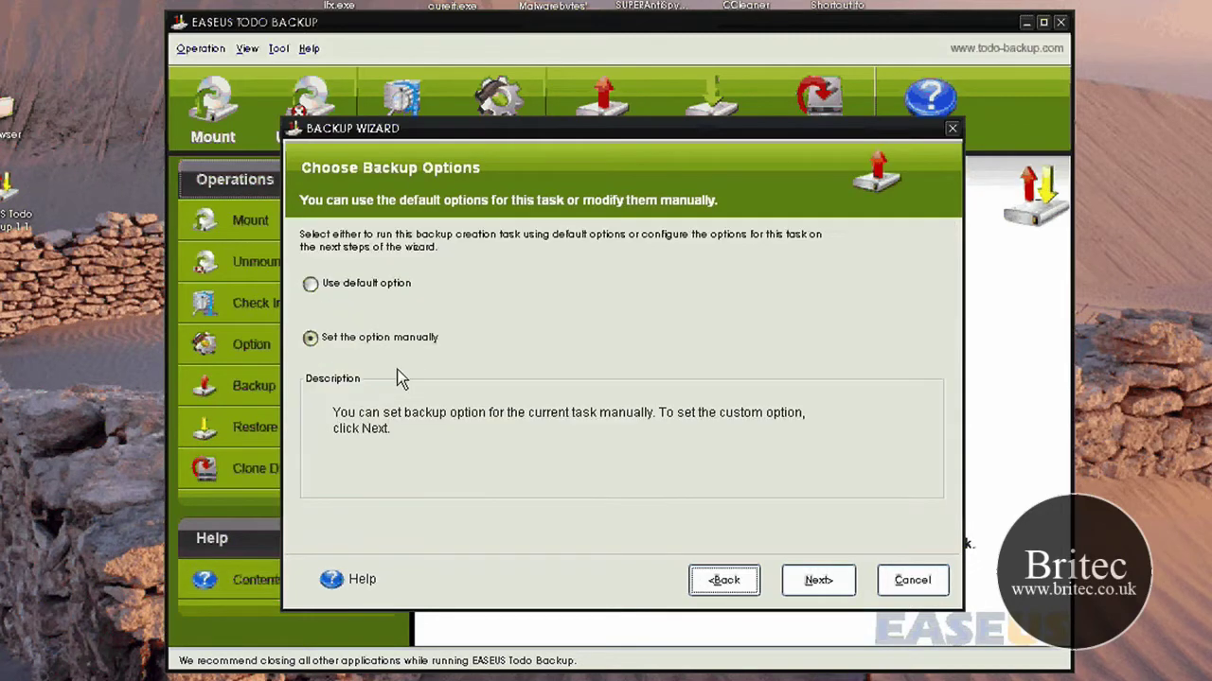
pyautogui.hotkey('alt', 'u')
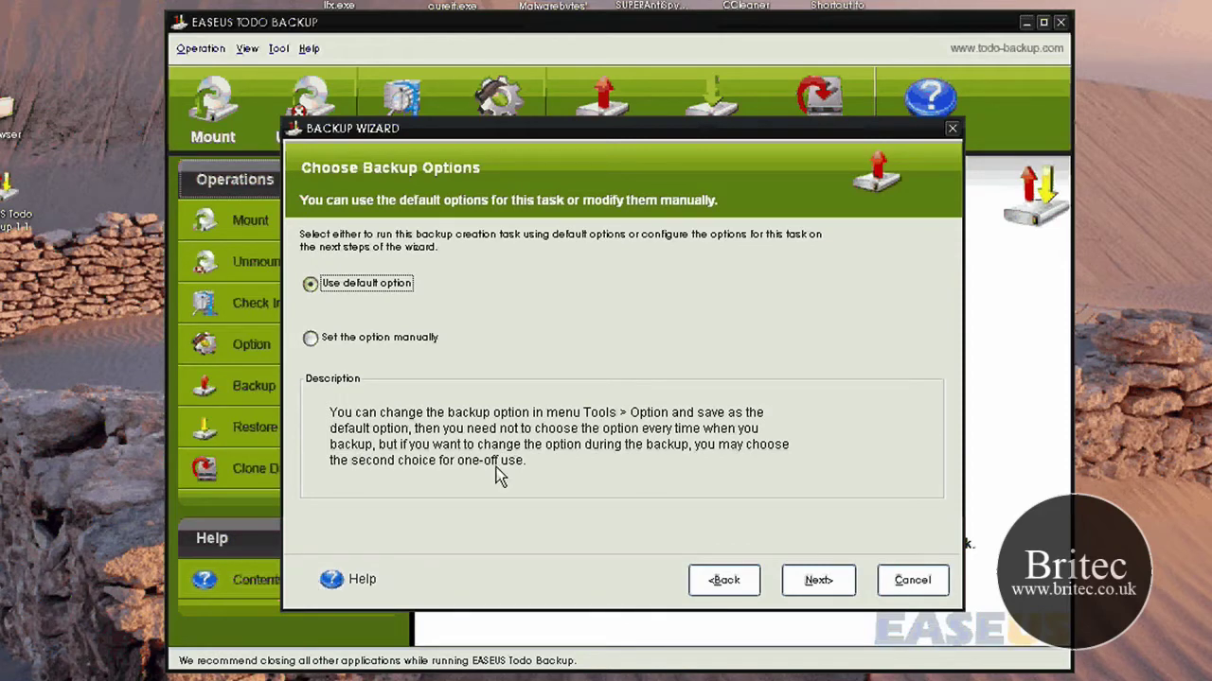
pyautogui.press('Return')
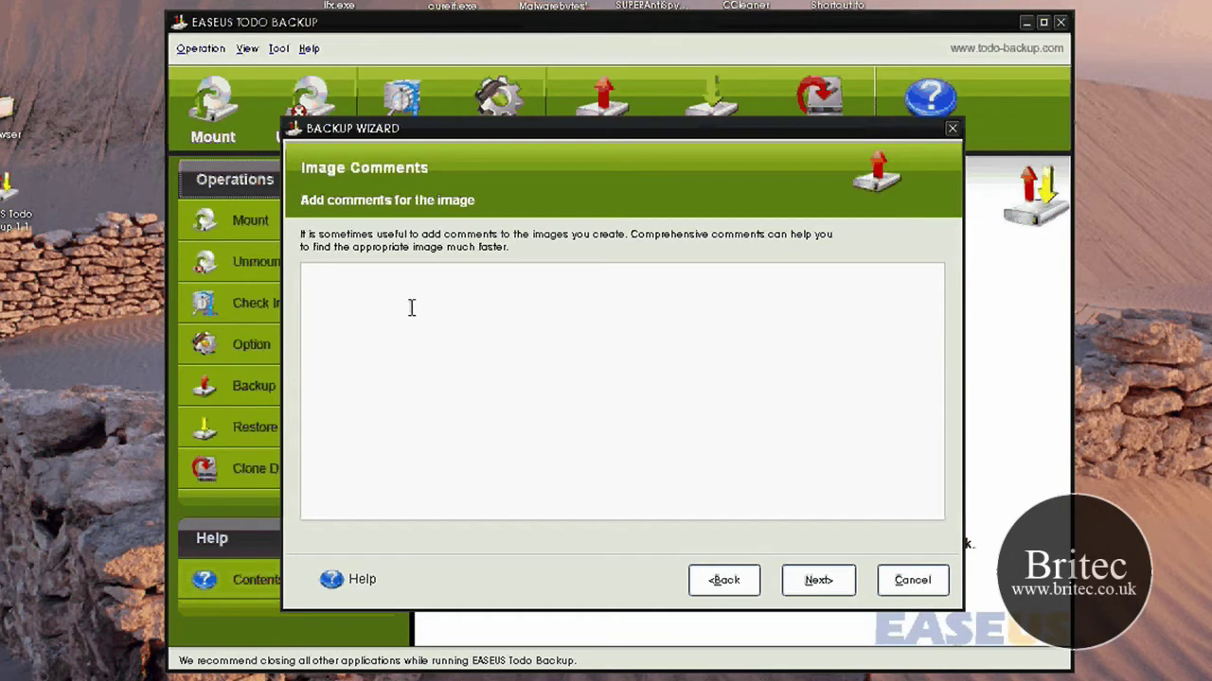
# - Leave the Image Comments box blank and continue to the E: Data backup summary
pyautogui.click(359, 285)
pyautogui.click(787, 582)
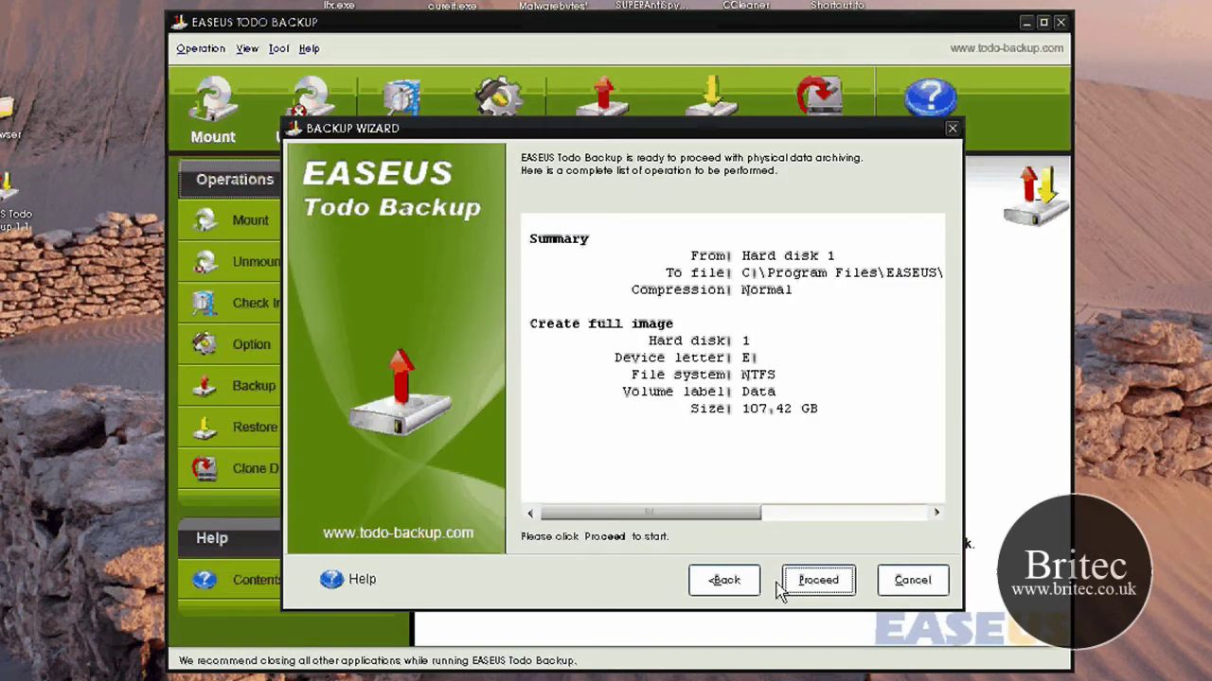
# - Run the E: Data image backup, allowing winchkdsk.exe through the firewall, and finish after success
pyautogui.click(784, 582)
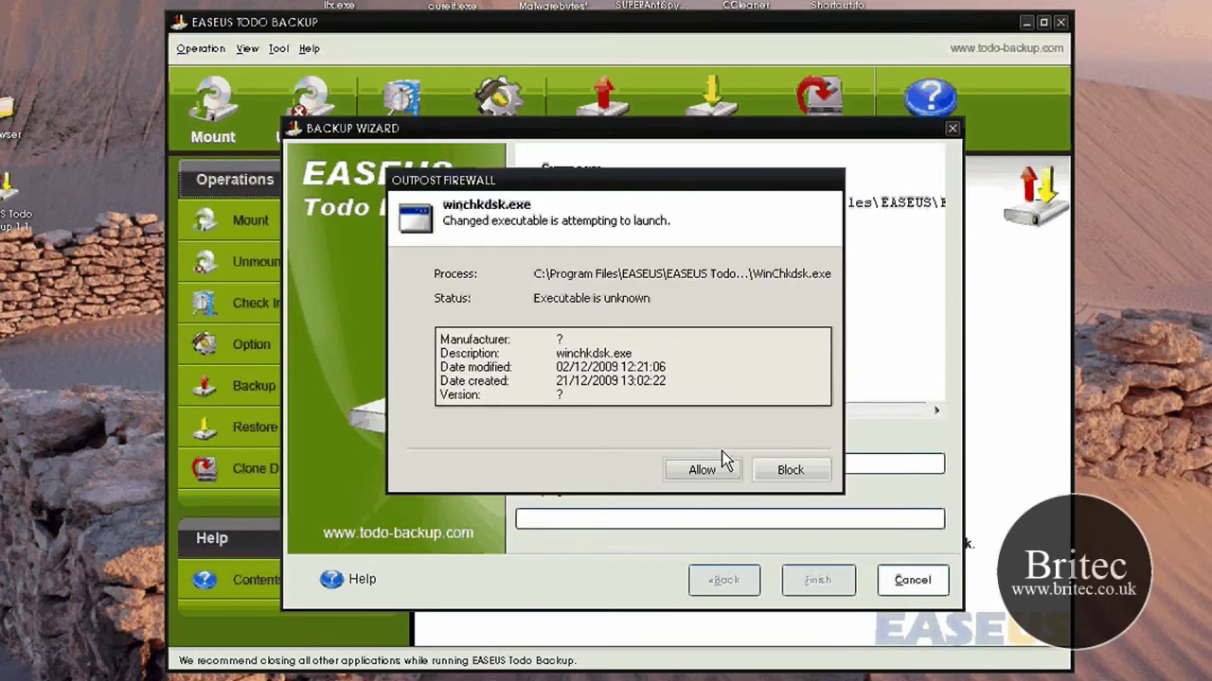
pyautogui.click(701, 469)
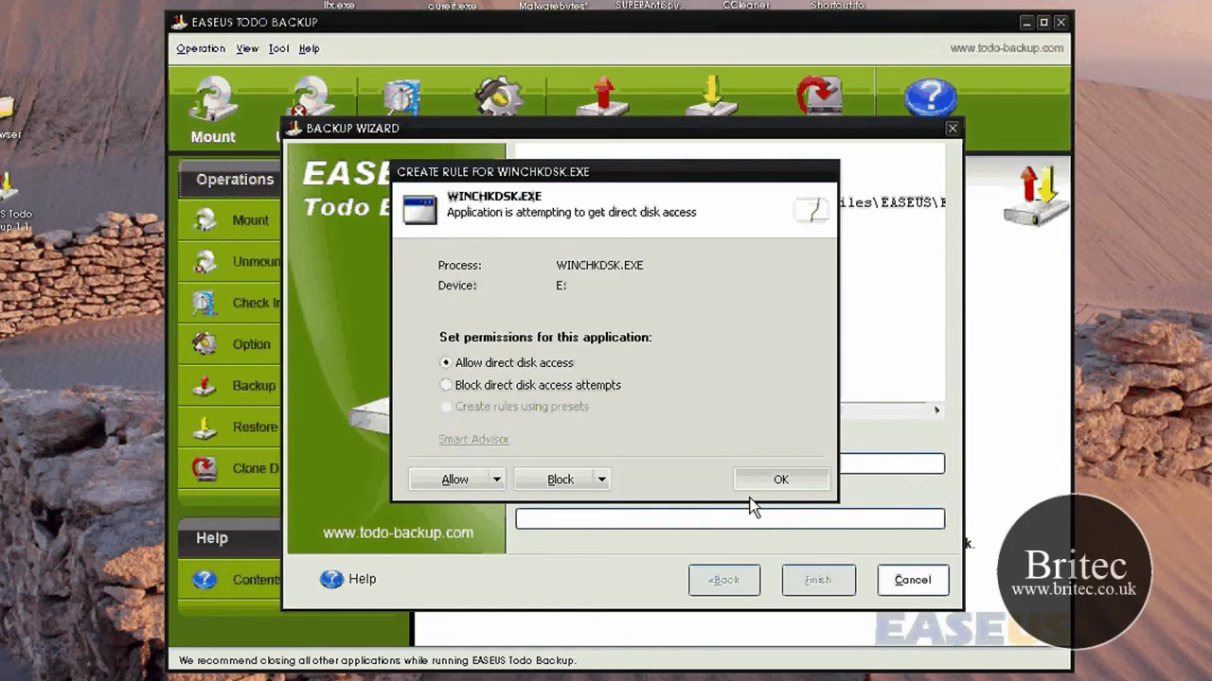
pyautogui.click(776, 480)
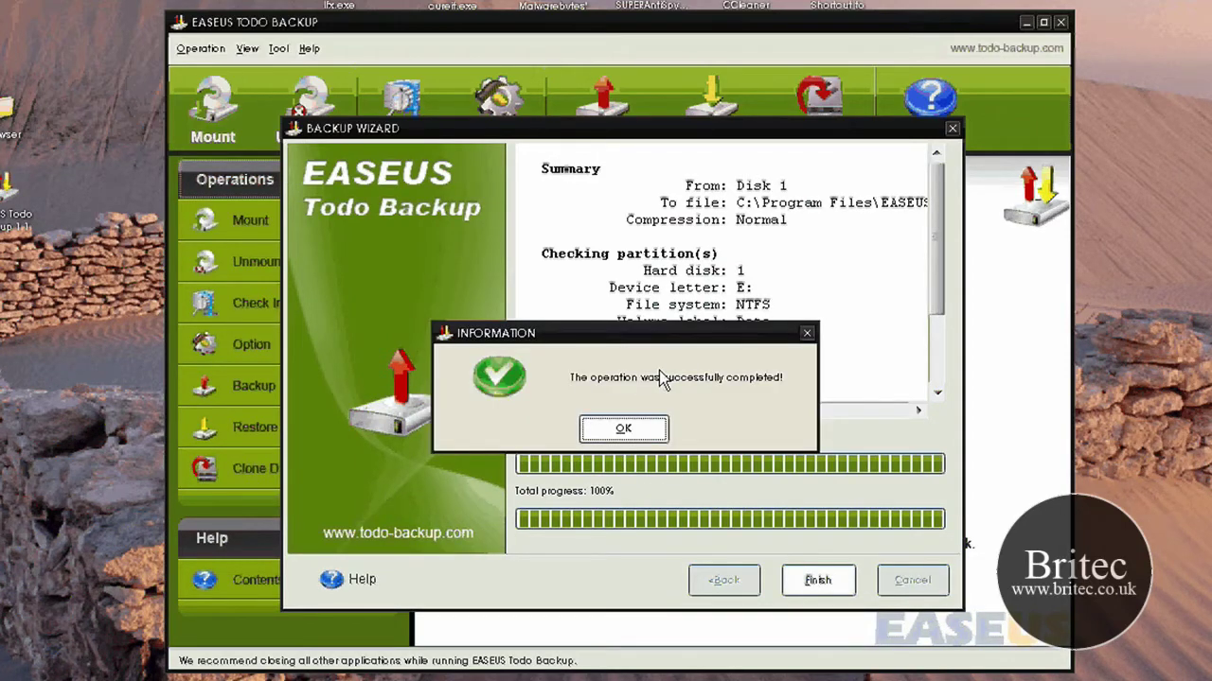
pyautogui.click(658, 428)
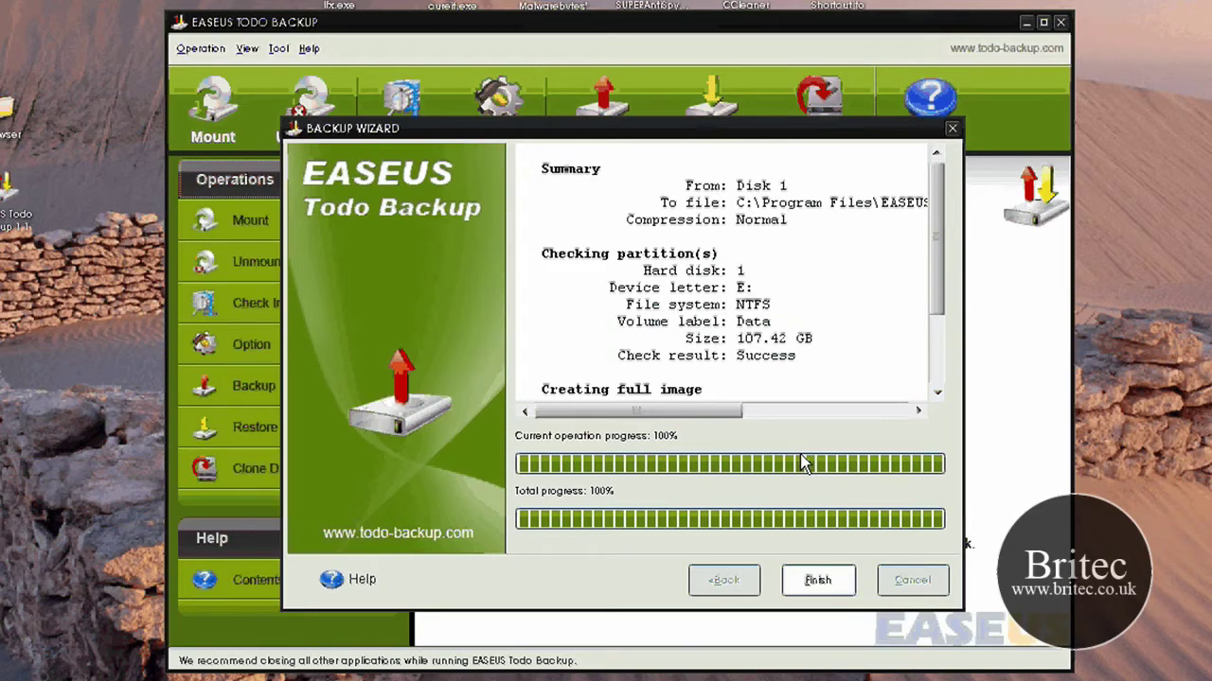
pyautogui.click(817, 579)
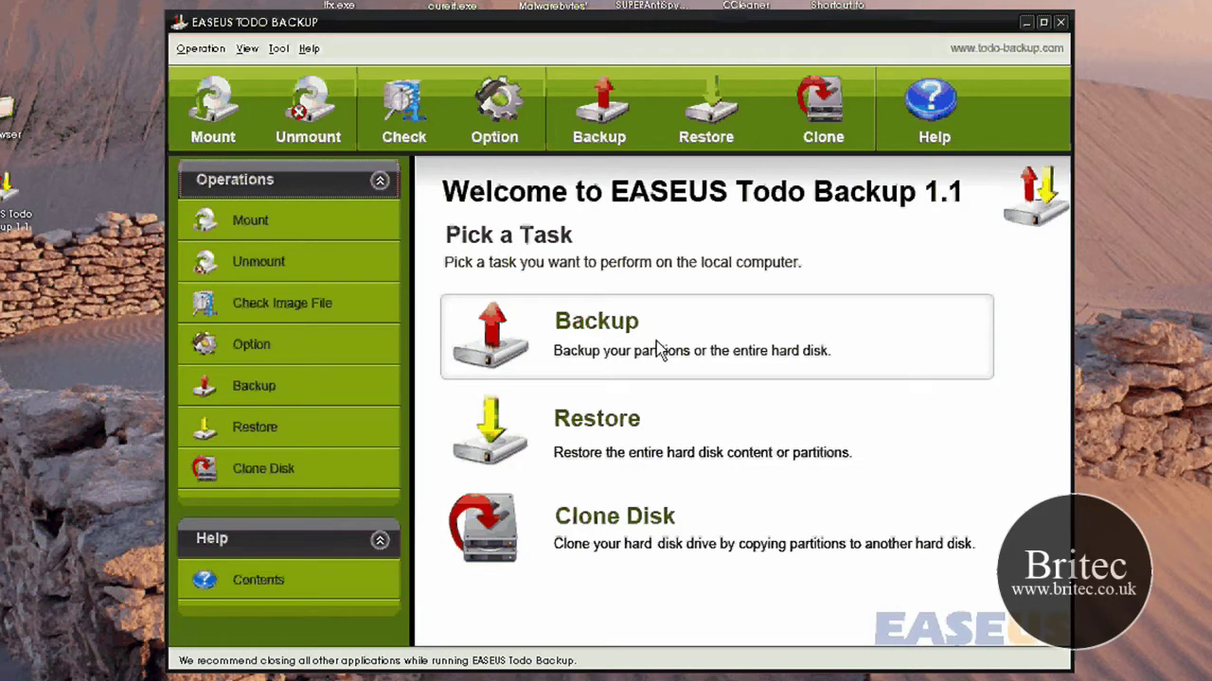
# - In the Restore wizard, select MyBack.PBD from Program Files\EASEUS\EASEUS Todo Backup 1.1\bin on C:
pyautogui.click(486, 312)
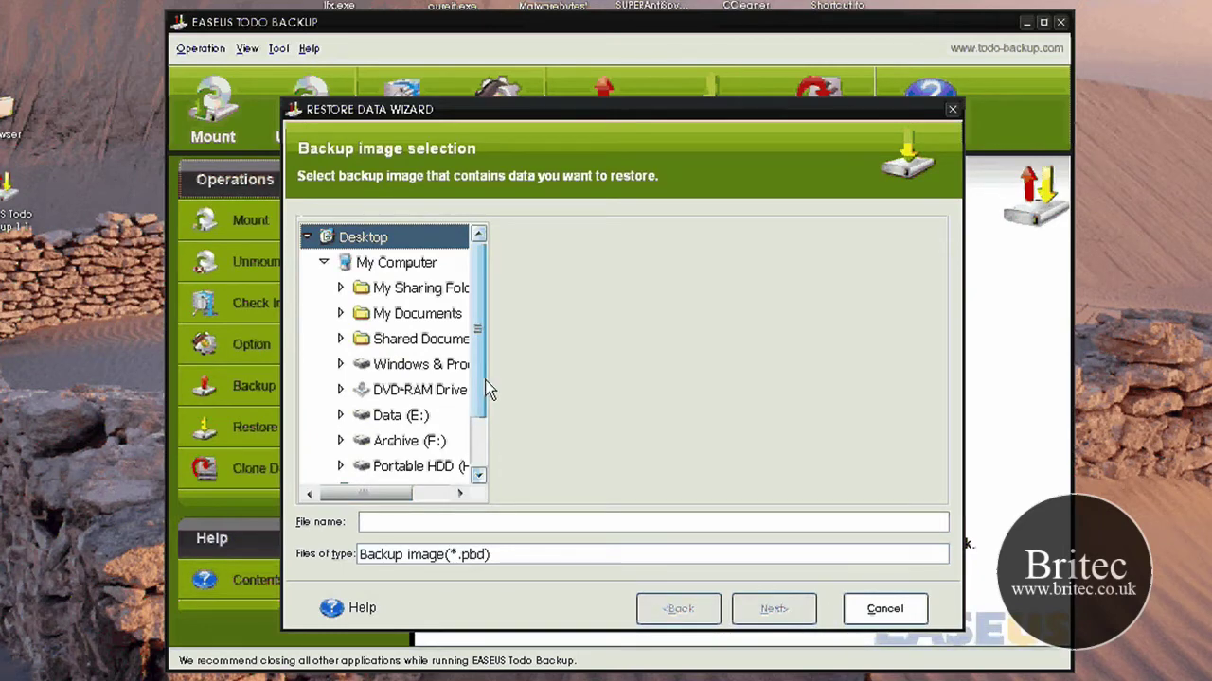
pyautogui.moveTo(368, 493); pyautogui.dragTo(423, 498)
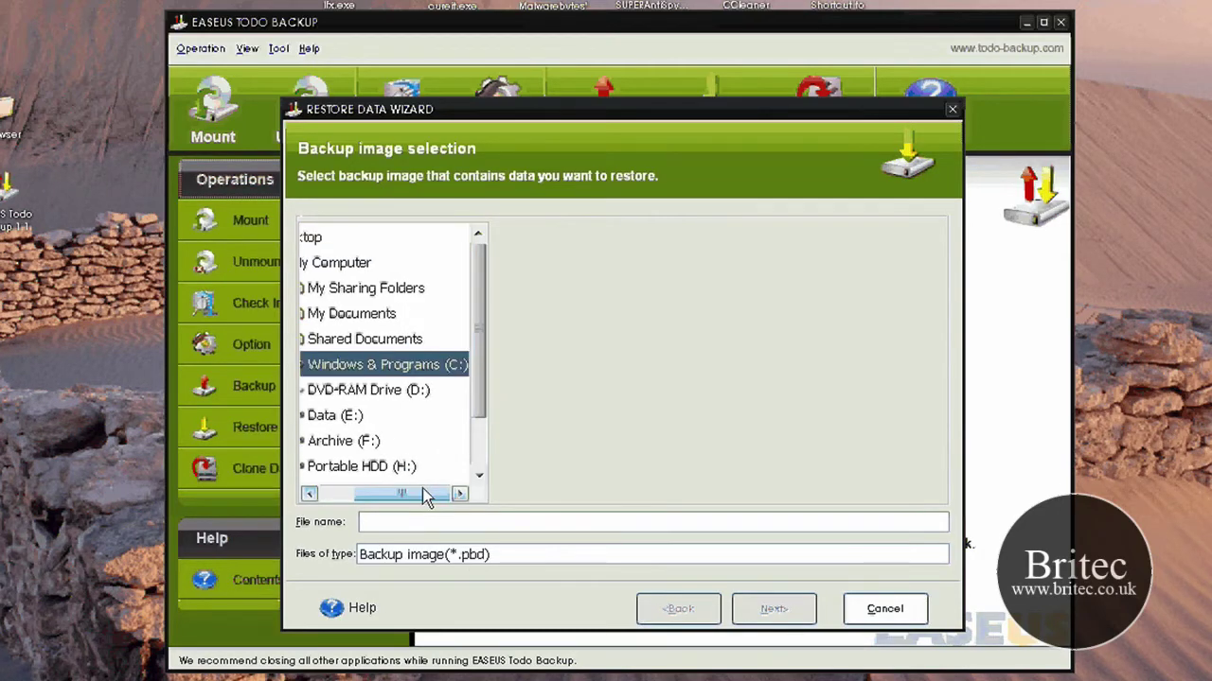
pyautogui.doubleClick(379, 367)
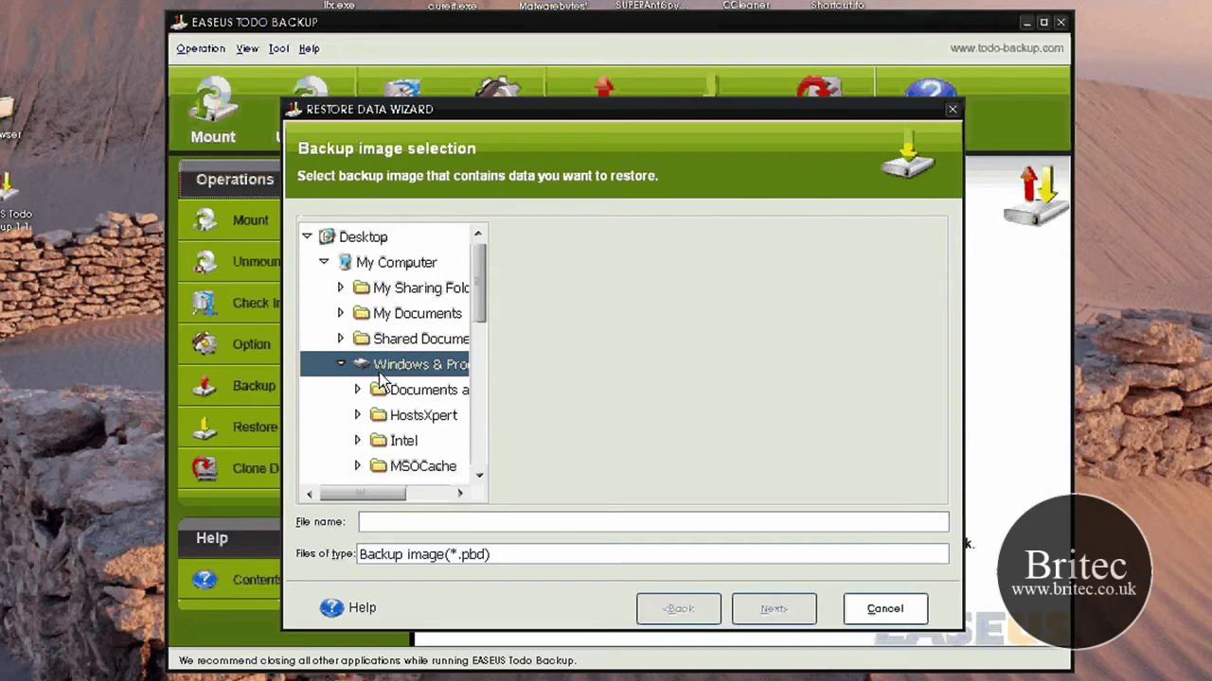
pyautogui.moveTo(480, 312); pyautogui.dragTo(490, 435)
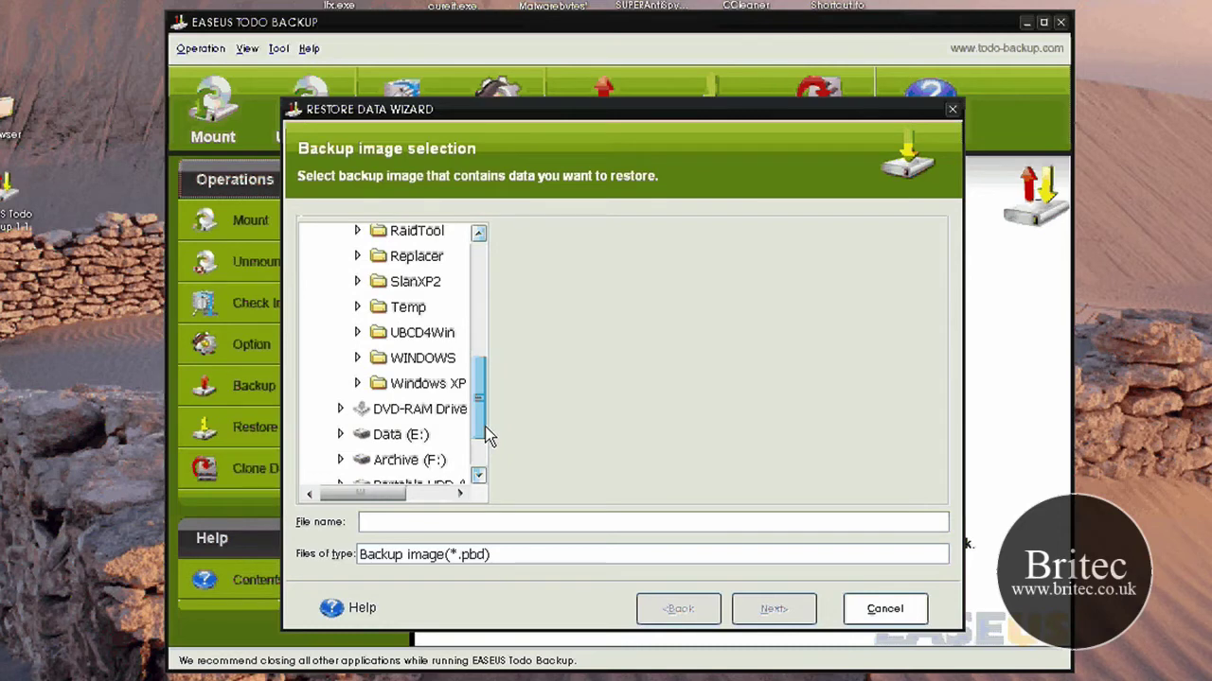
pyautogui.scroll(4, 486, 435)
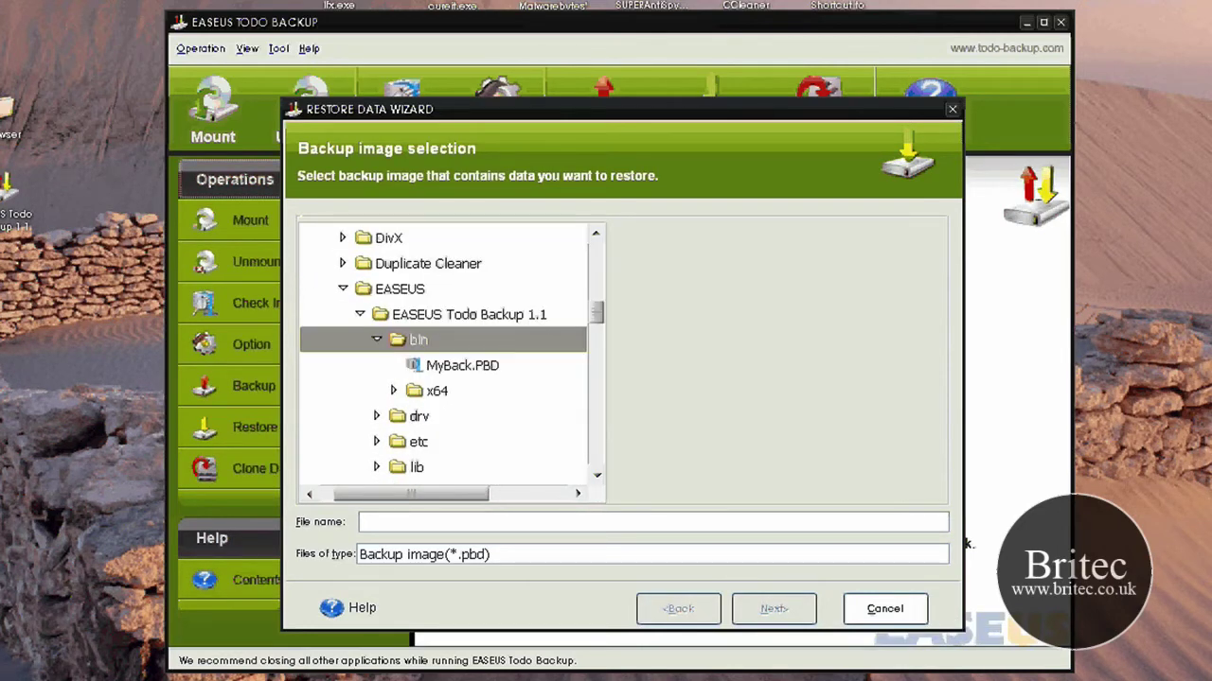
pyautogui.moveTo(598, 322)
pyautogui.mouseDown()
pyautogui.moveTo(599, 310)
pyautogui.moveTo(603, 324)
pyautogui.mouseUp()
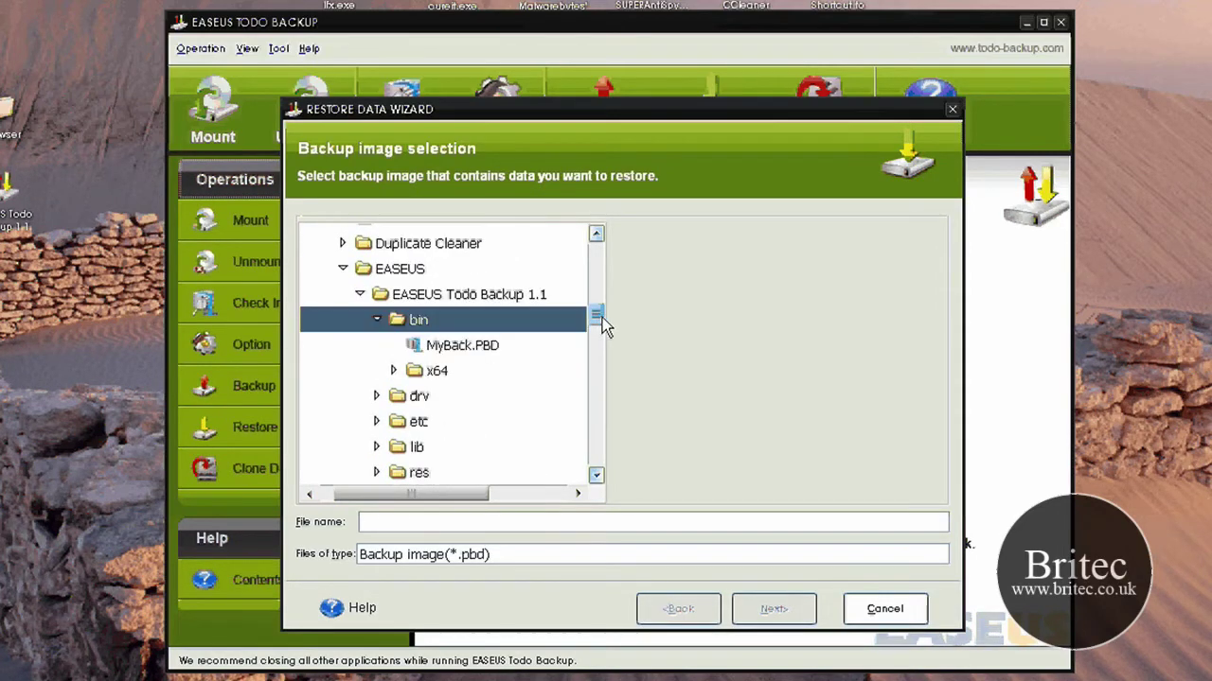
pyautogui.click(476, 348)
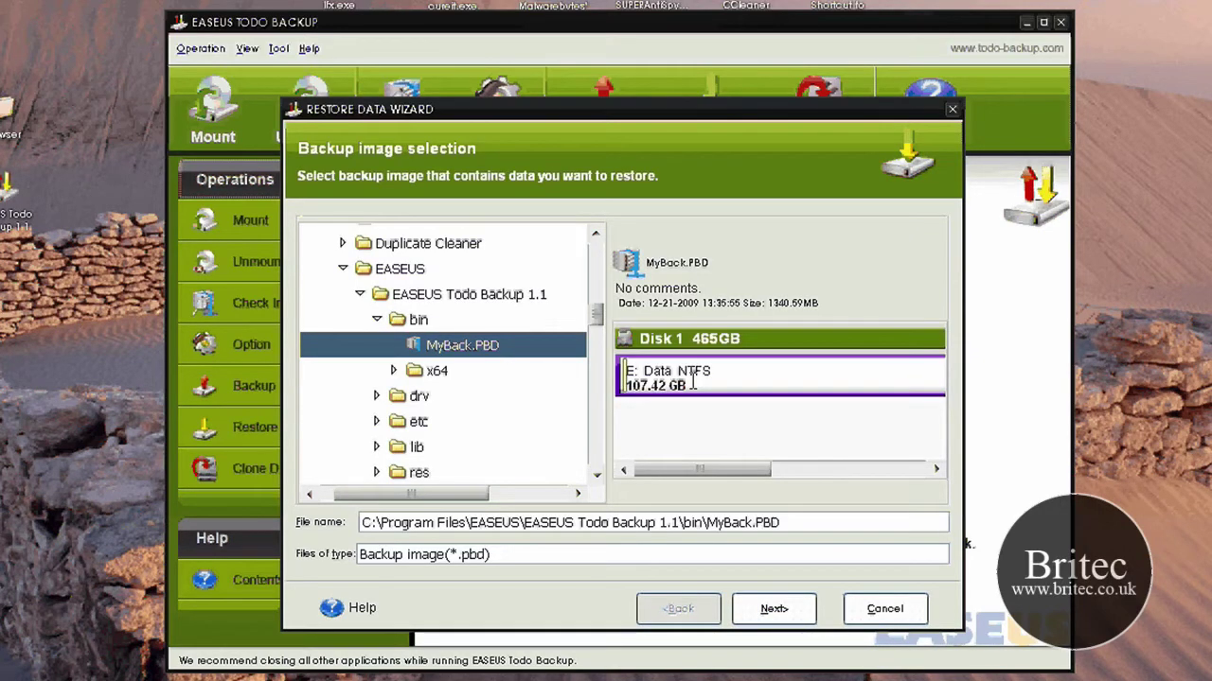
# - Tick the E: Data partition under Disk1 to restore, leaving Sector-by-sector restoration unchecked
pyautogui.press('Return')
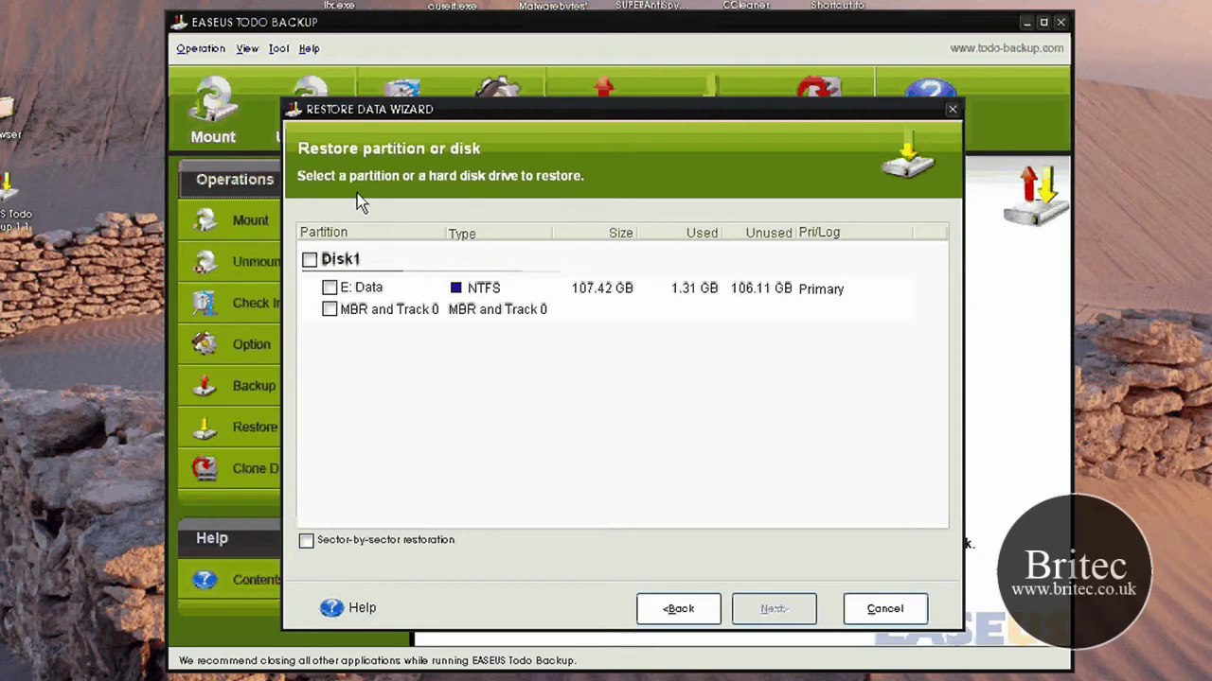
pyautogui.click(330, 288)
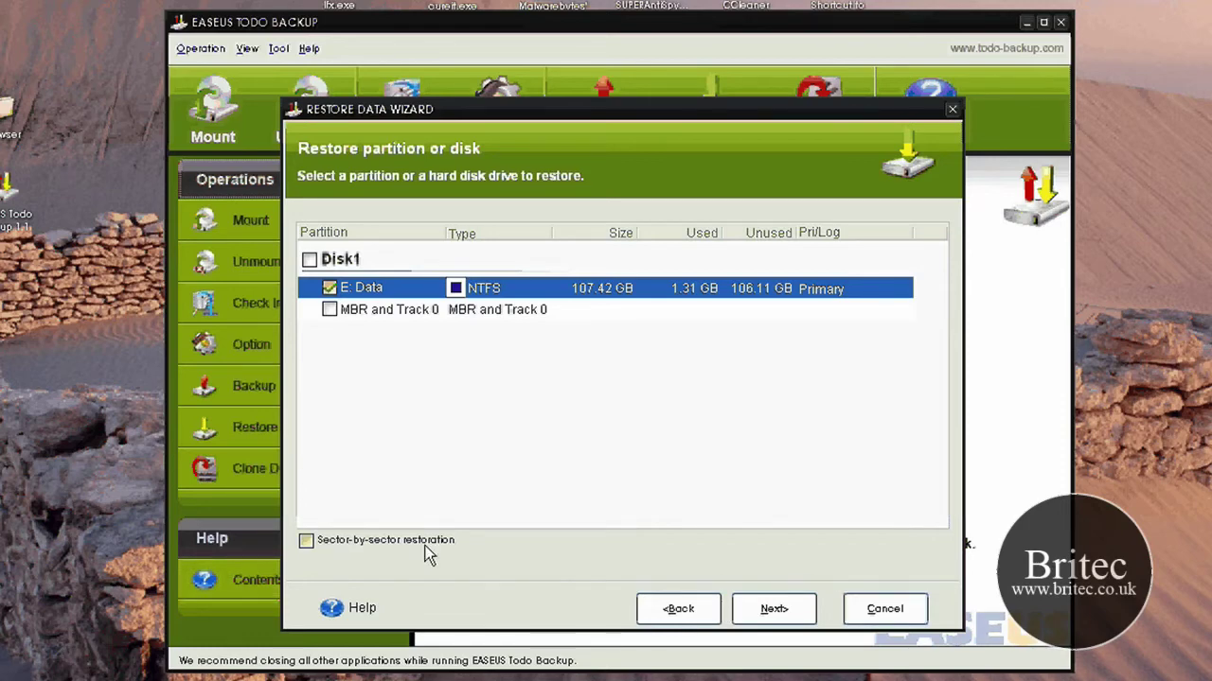
pyautogui.click(306, 544)
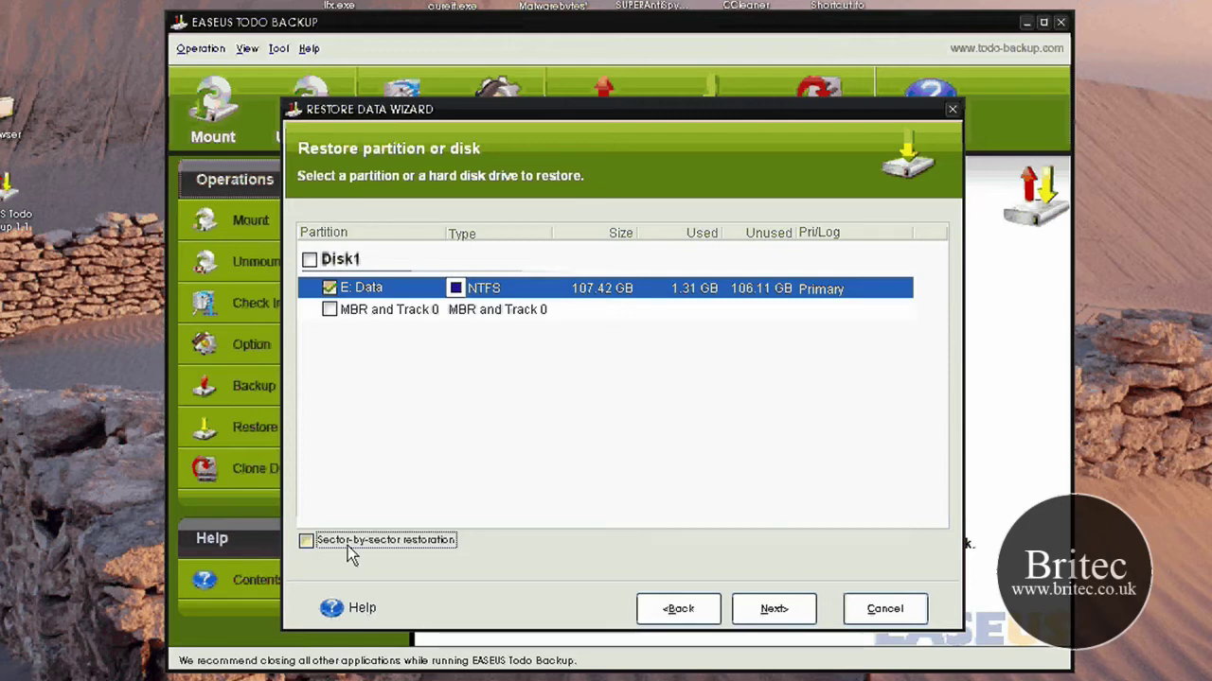
# - Choose the E: Data partition as the restore target and continue through the restore wizard
pyautogui.click(767, 614)
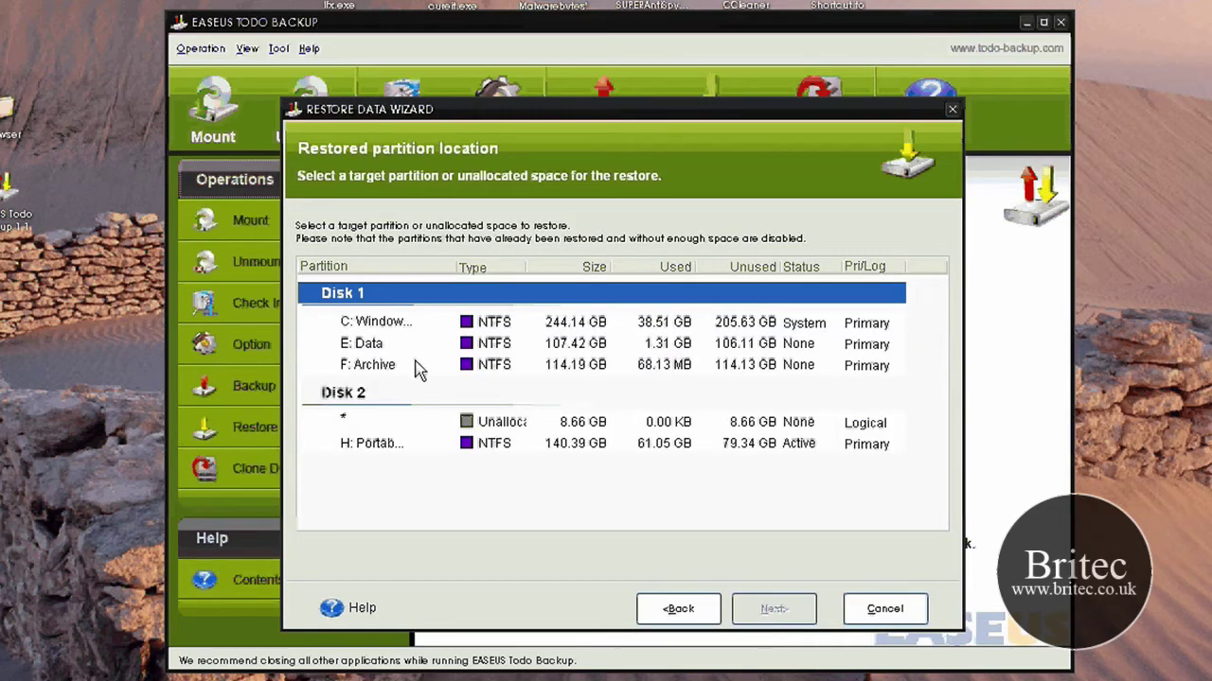
pyautogui.click(563, 346)
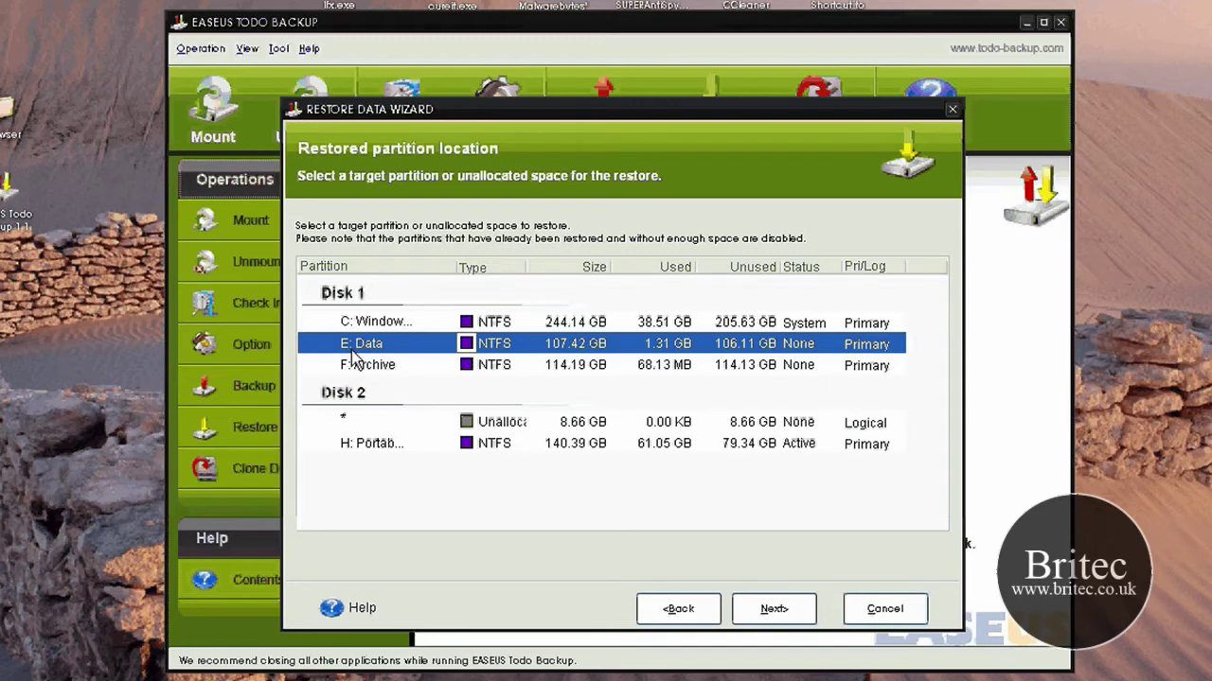
pyautogui.click(774, 611)
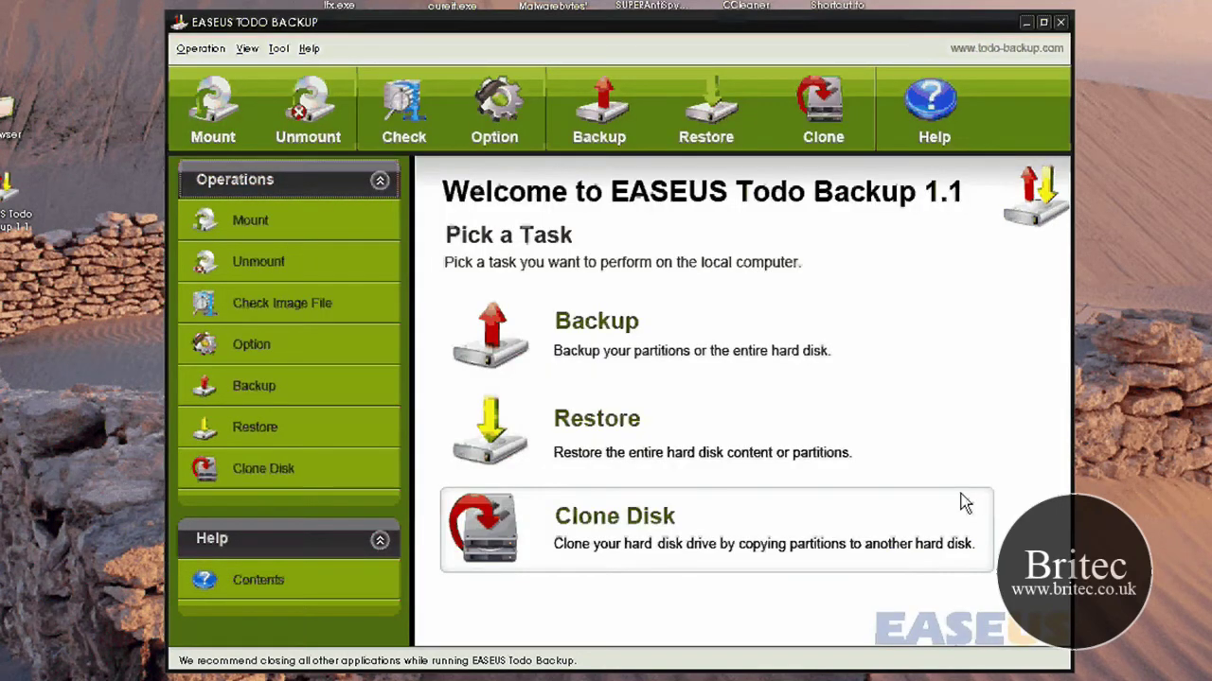
# - In the Disk Clone Wizard, pick Disk 1 as the source disk and continue
pyautogui.click(619, 522)
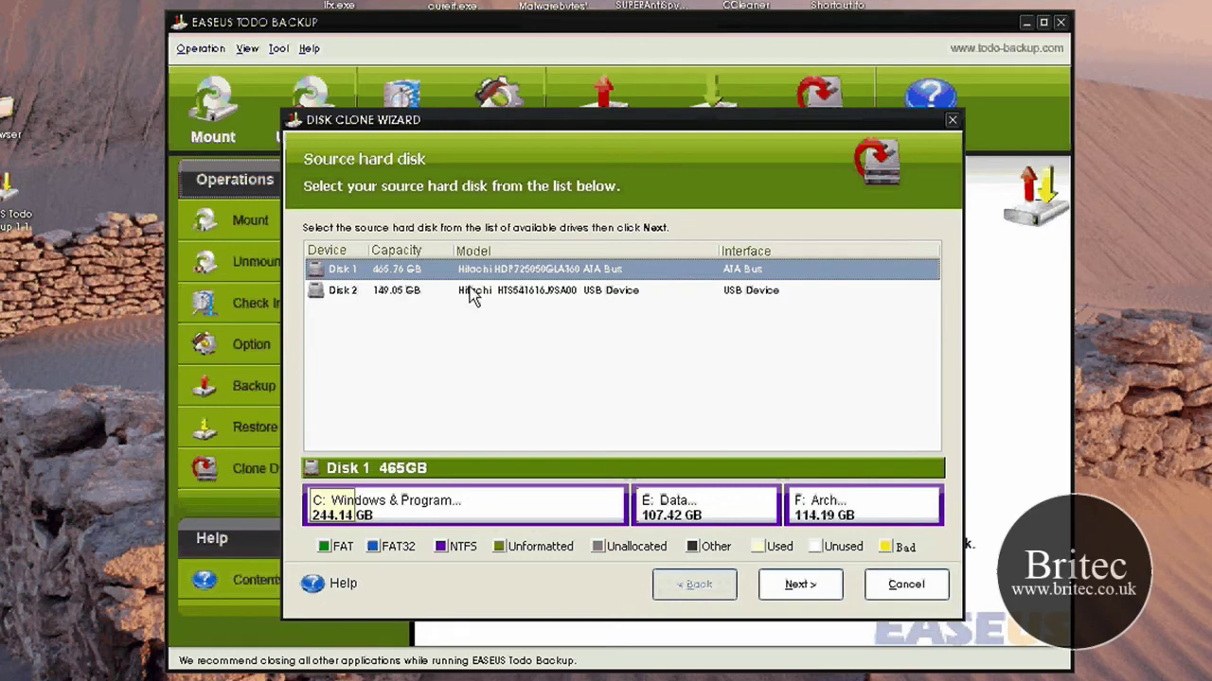
pyautogui.click(379, 289)
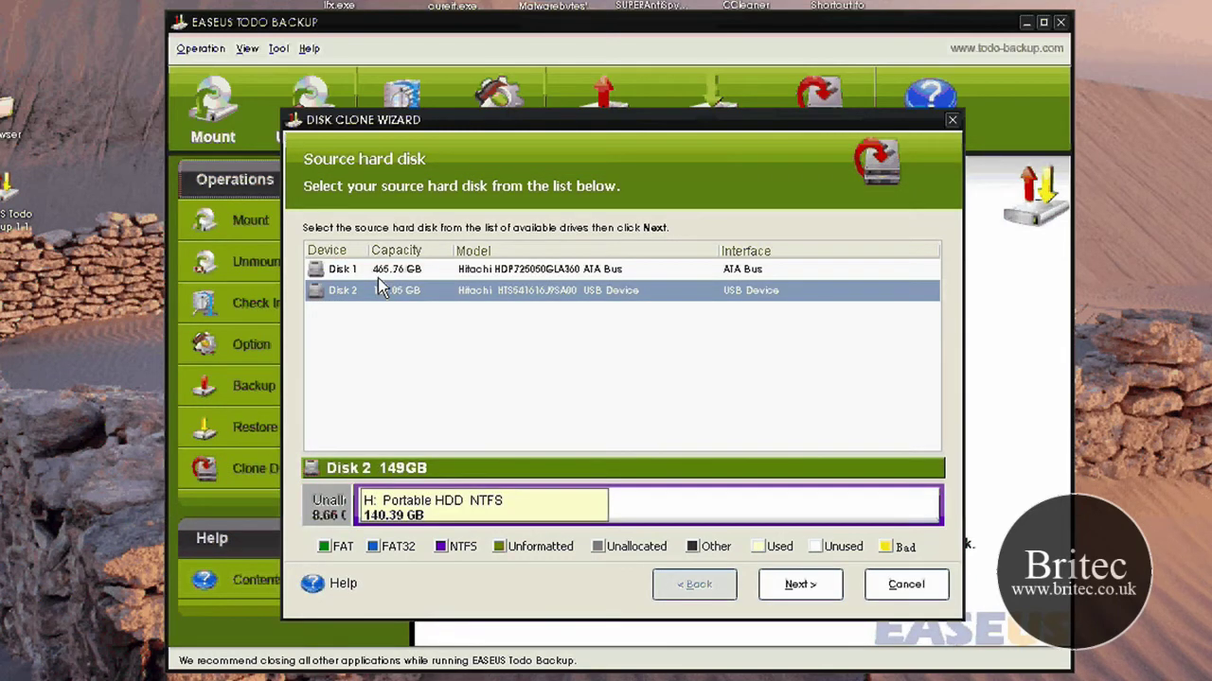
pyautogui.click(493, 270)
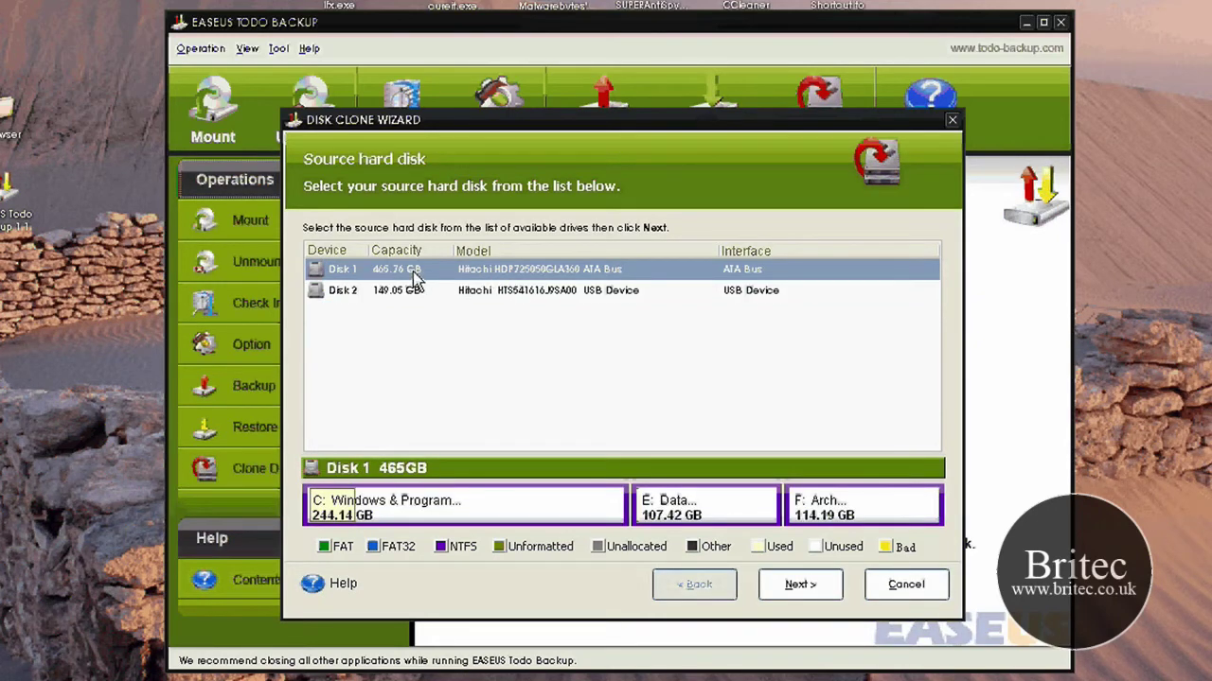
pyautogui.click(795, 586)
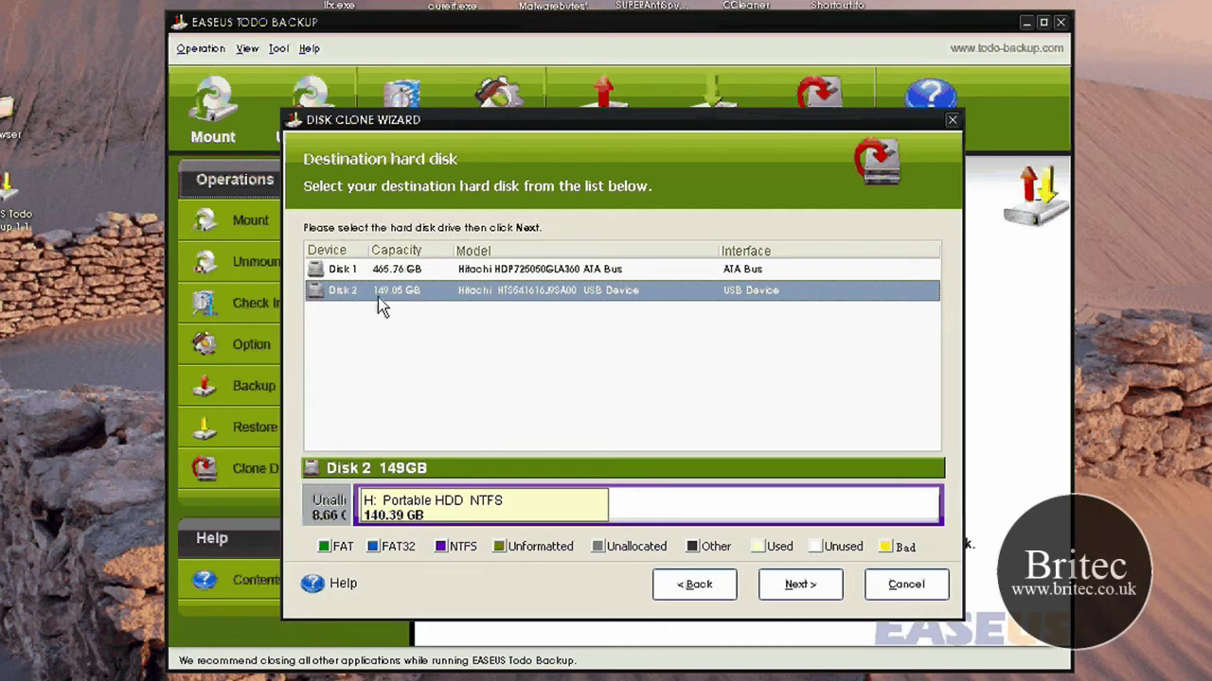
# - Accept Disk 2 (149 GB USB) as destination, then decline the warning about erasing its data
pyautogui.click(799, 595)
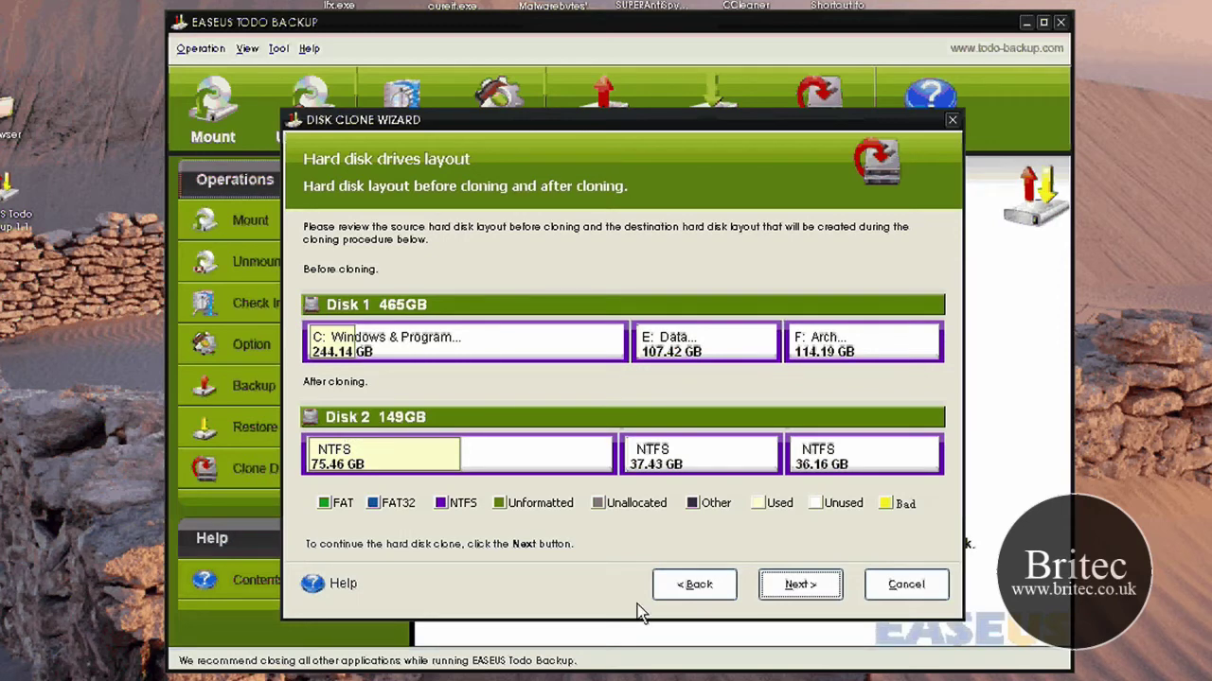
pyautogui.press('Return')
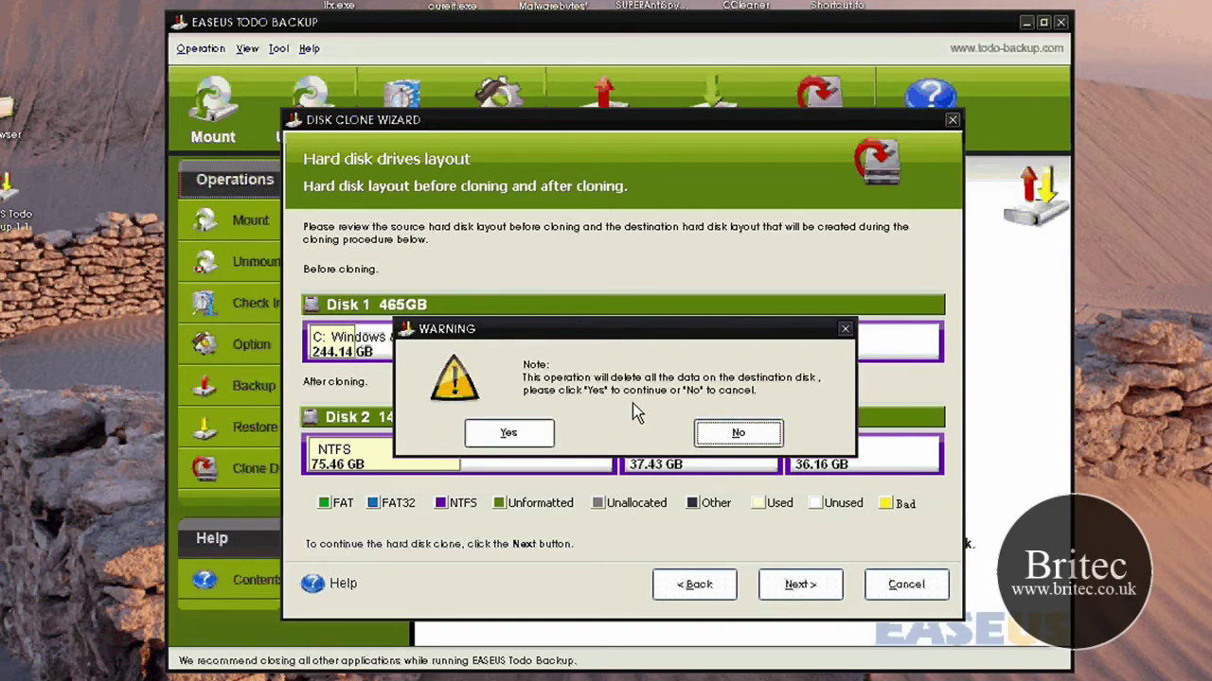
pyautogui.click(508, 432)
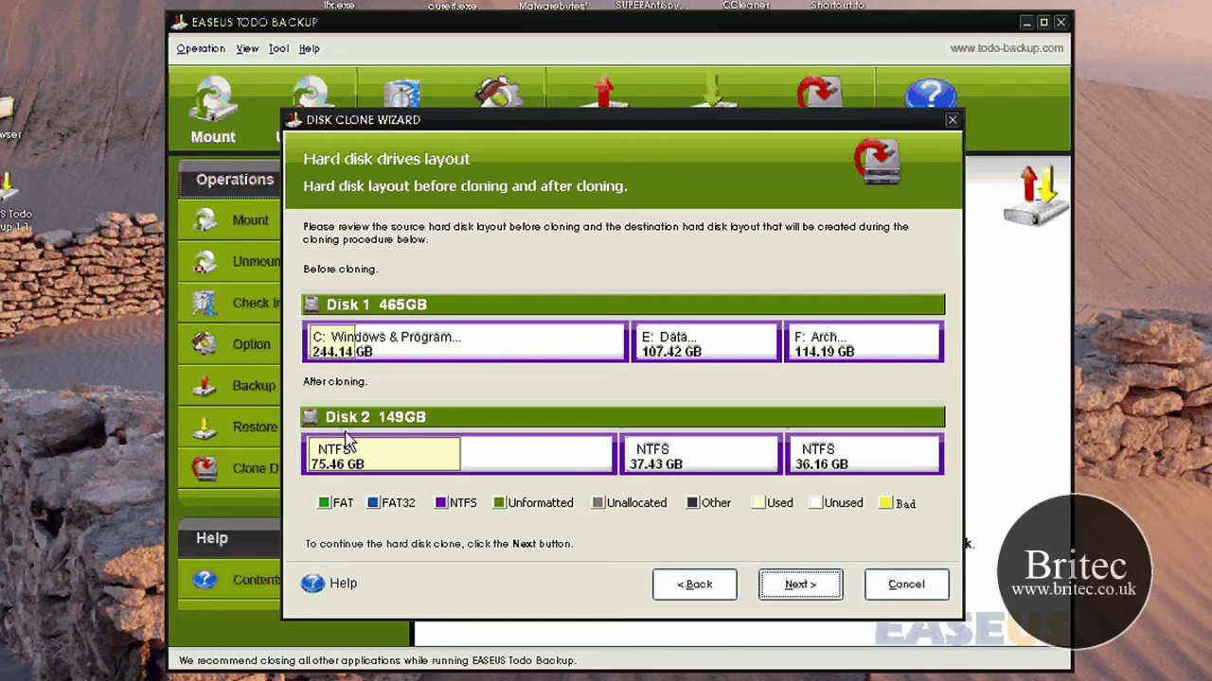
# - Try Disk 1, revert the destination to Disk 2, then close the Disk Clone Wizard without cloning
pyautogui.click(683, 585)
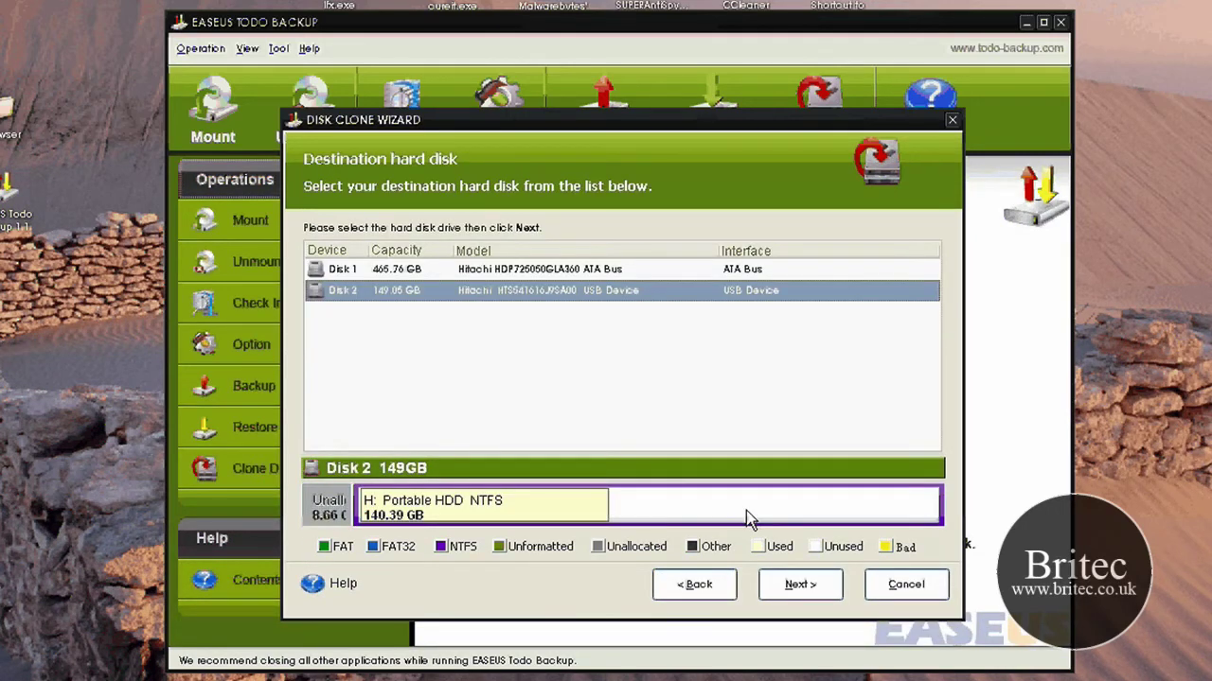
pyautogui.click(372, 270)
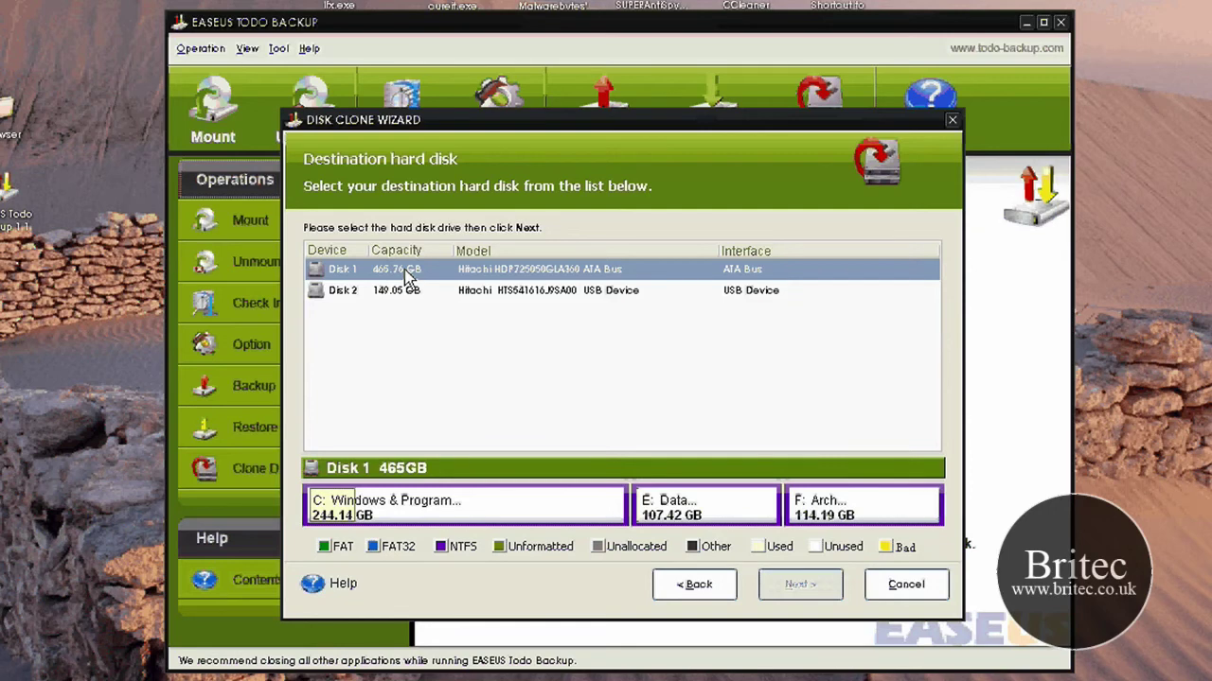
pyautogui.click(365, 291)
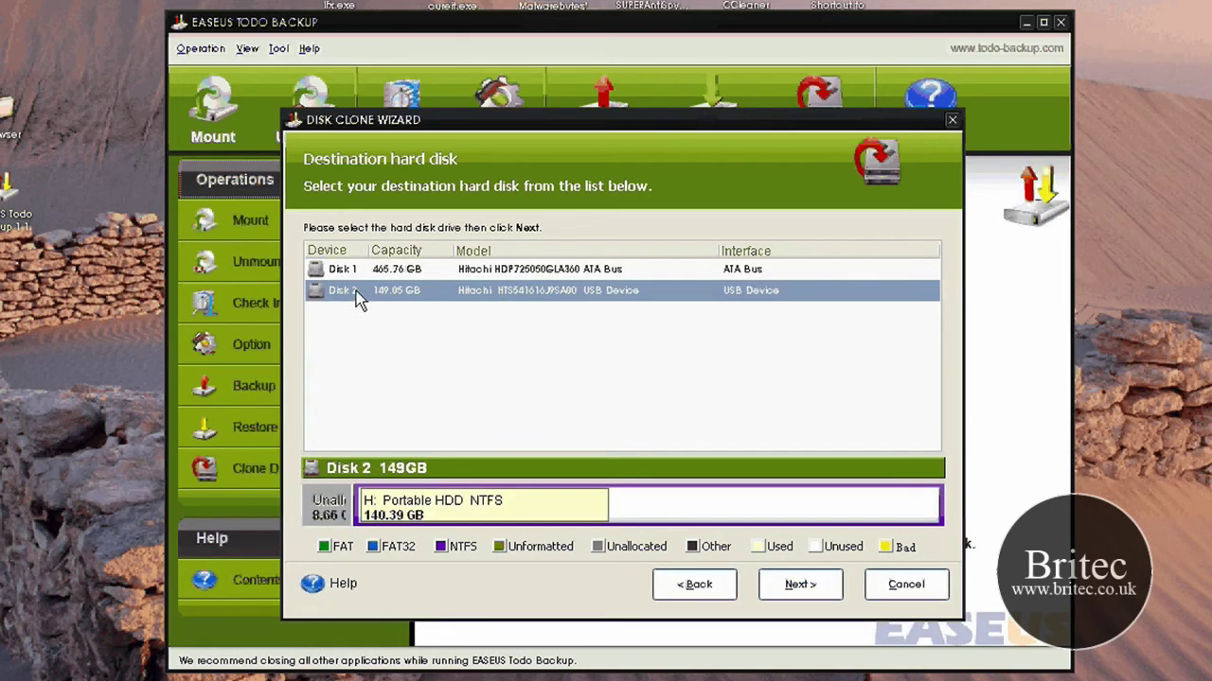
pyautogui.click(800, 584)
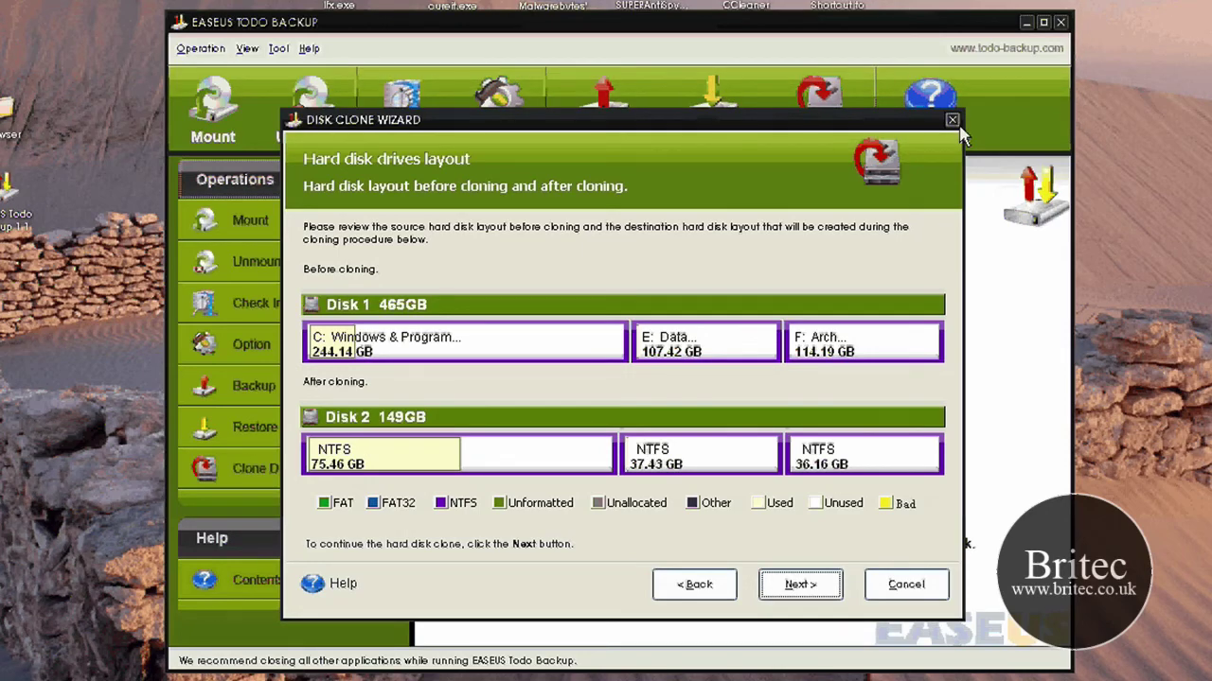
pyautogui.click(952, 120)
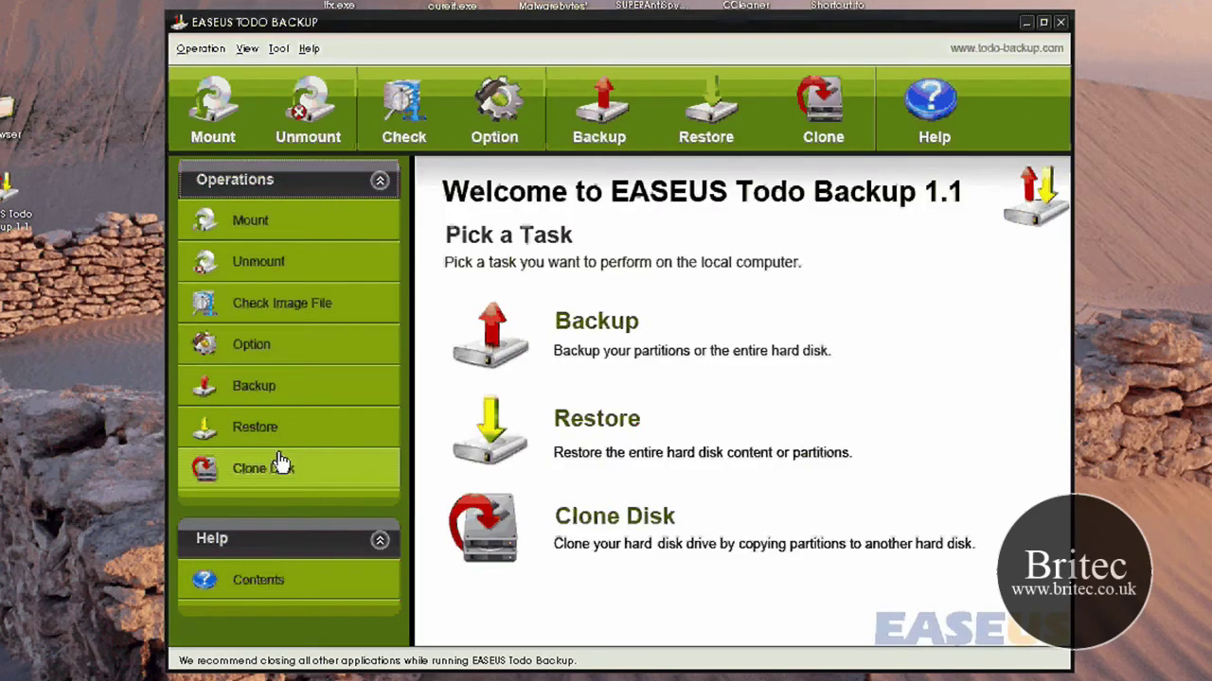
# - Start Check Image File and select MyBack.PBD from C:\Program Files\EASEUS\EASEUS Todo Backup\bin
pyautogui.click(254, 307)
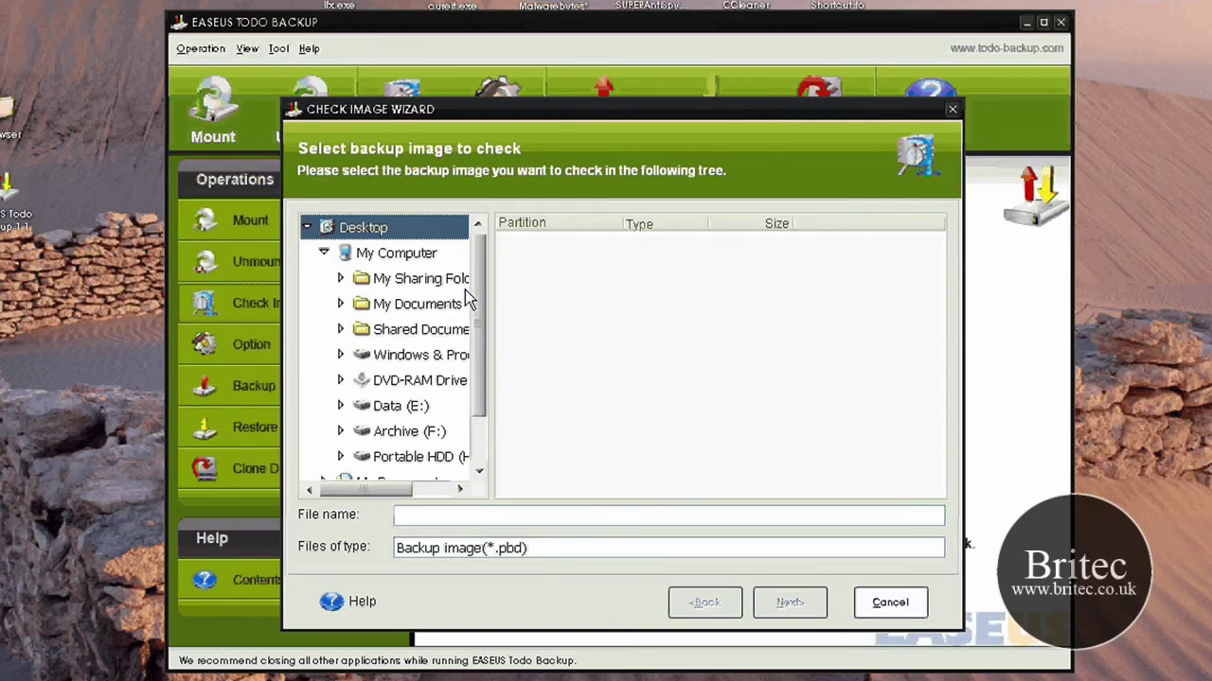
pyautogui.moveTo(493, 282); pyautogui.dragTo(584, 282)
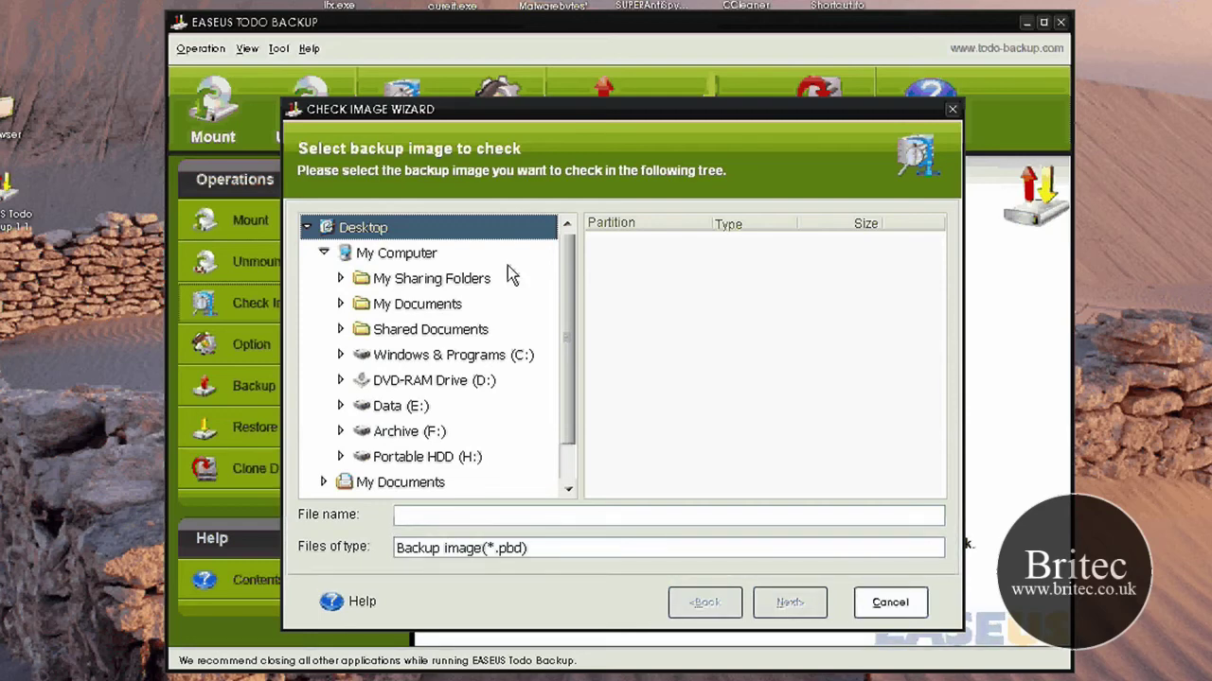
pyautogui.doubleClick(401, 365)
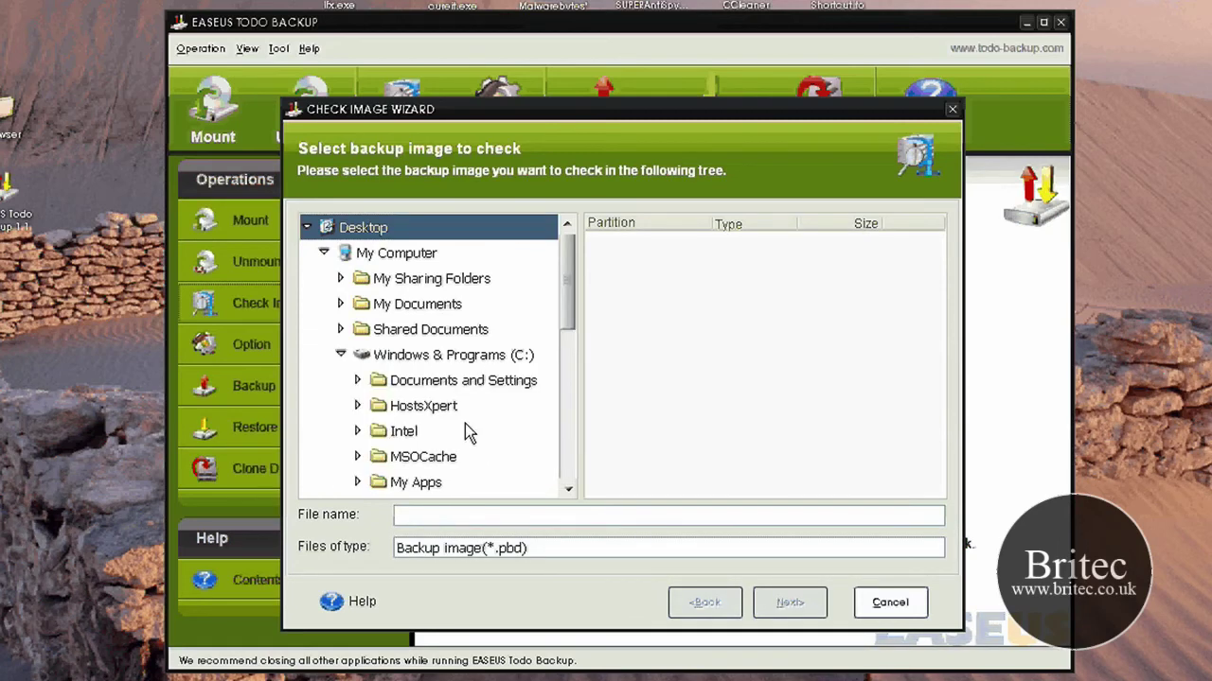
pyautogui.scroll(-2, 464, 426)
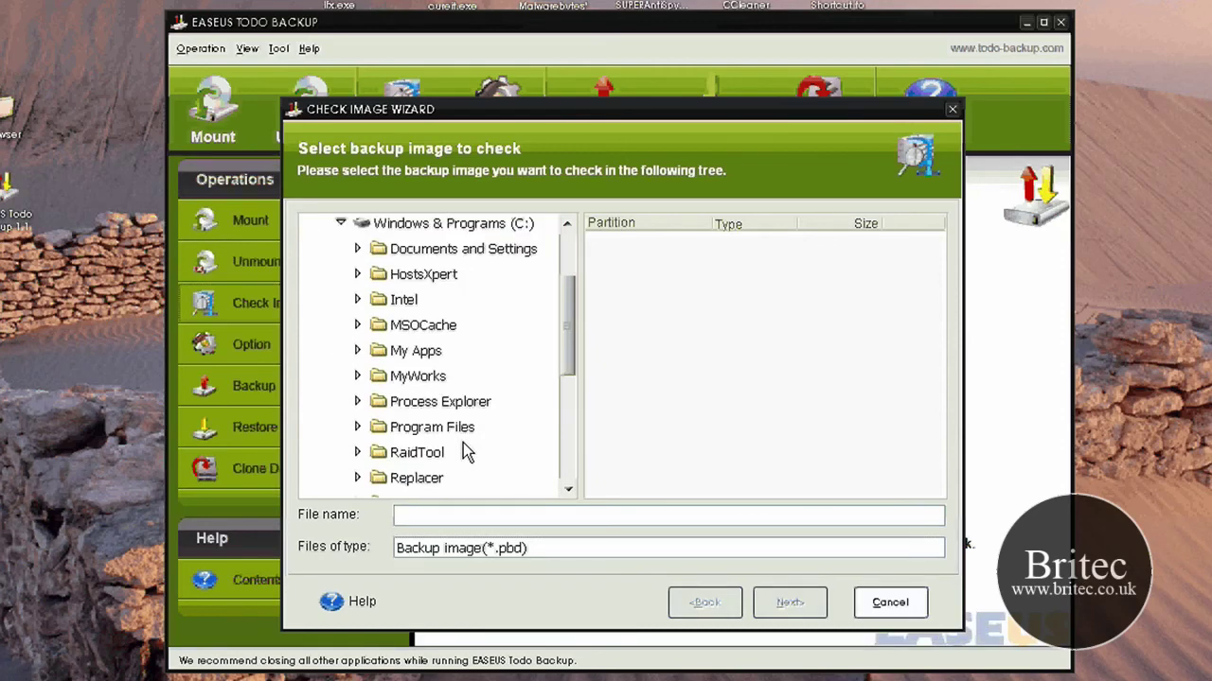
pyautogui.doubleClick(467, 428)
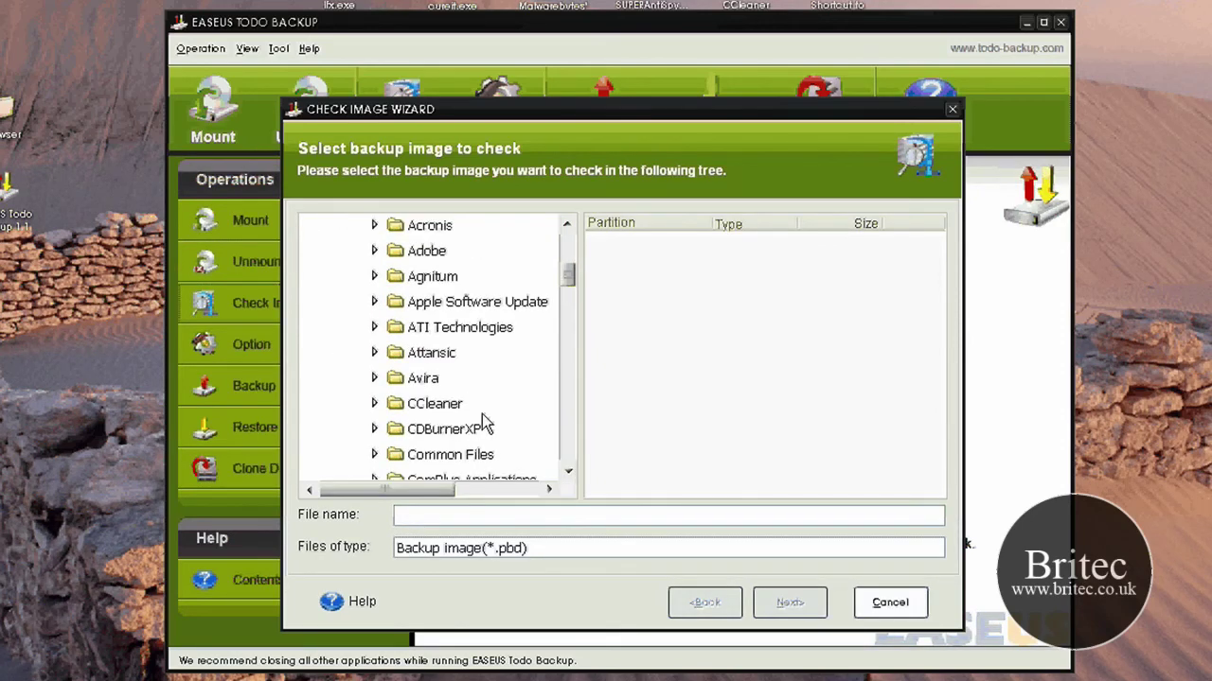
pyautogui.scroll(-4, 482, 413)
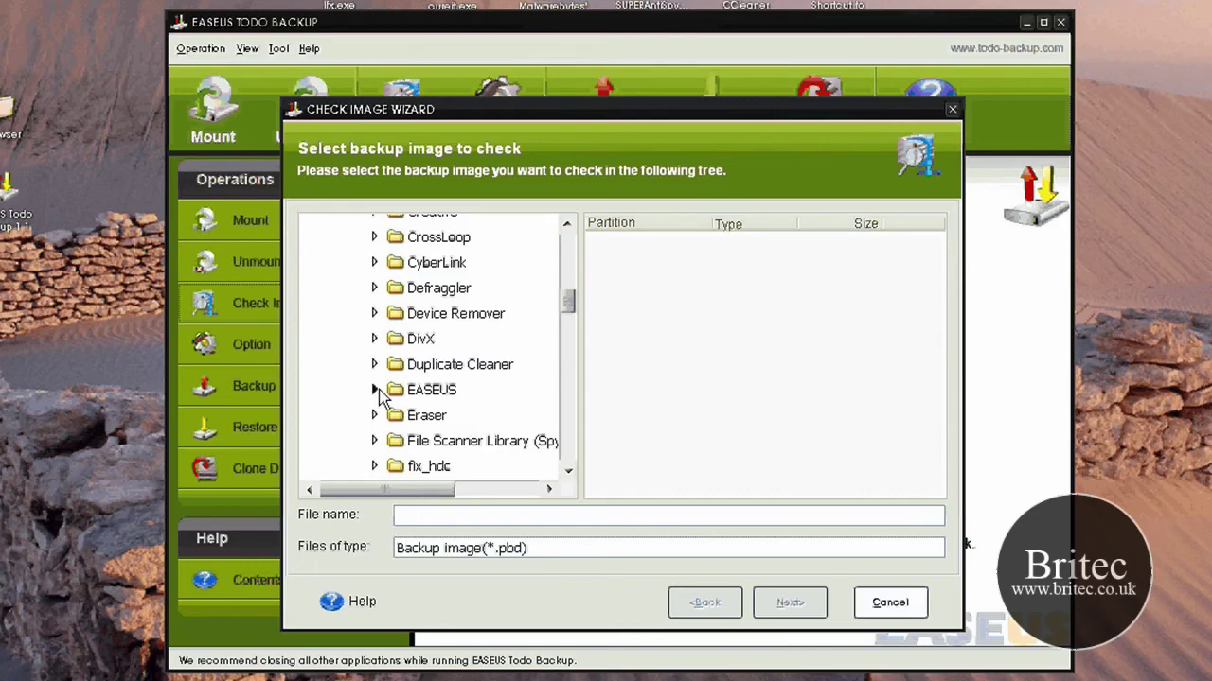
pyautogui.click(376, 390)
pyautogui.doubleClick(433, 409)
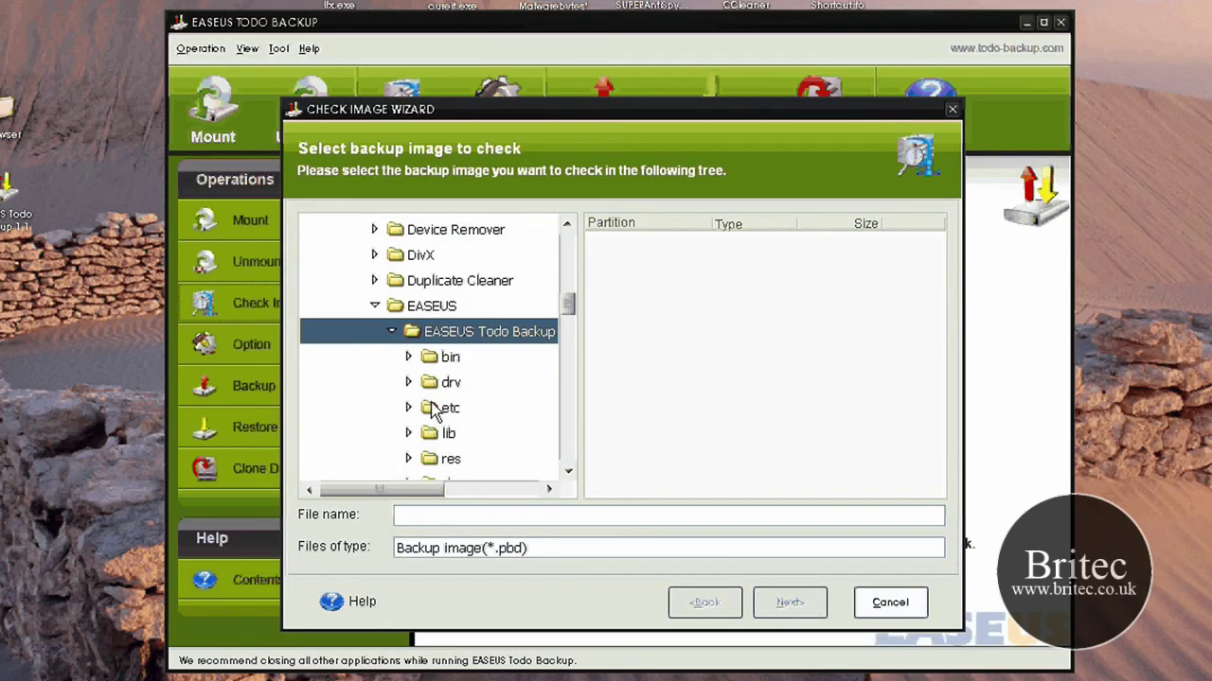
pyautogui.doubleClick(450, 357)
pyautogui.click(493, 382)
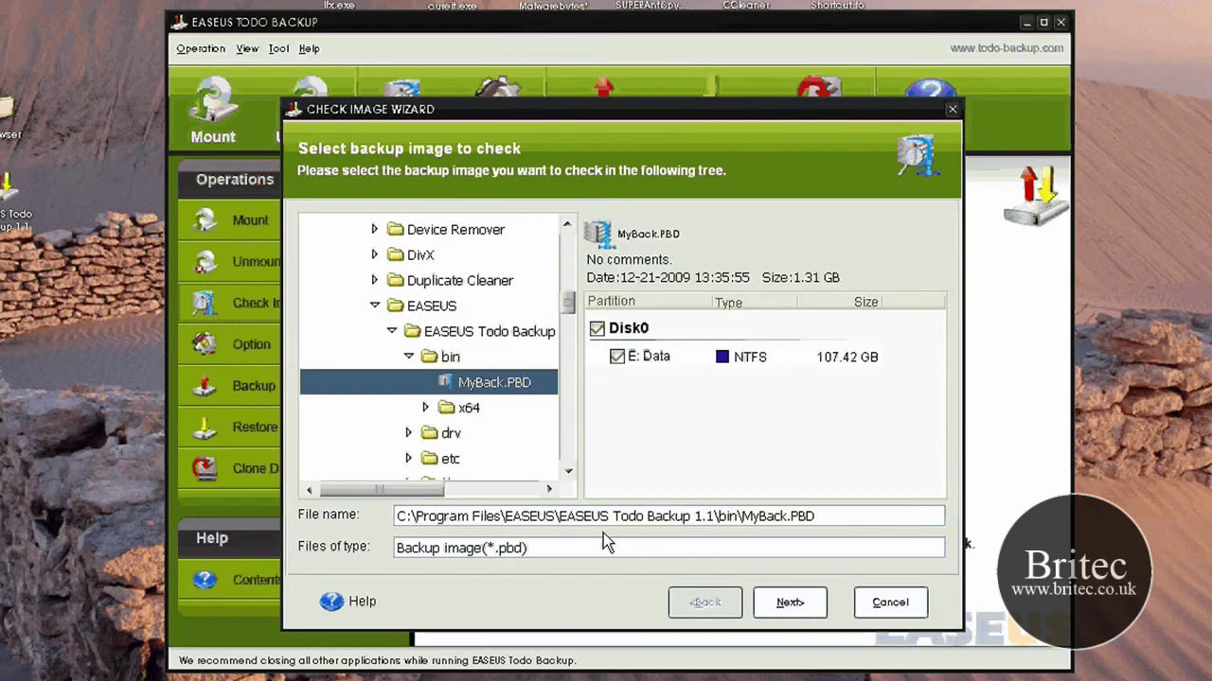
# - Run the check on MyBack.PBD and confirm the 'Succeed in checking backup image' message
pyautogui.click(791, 603)
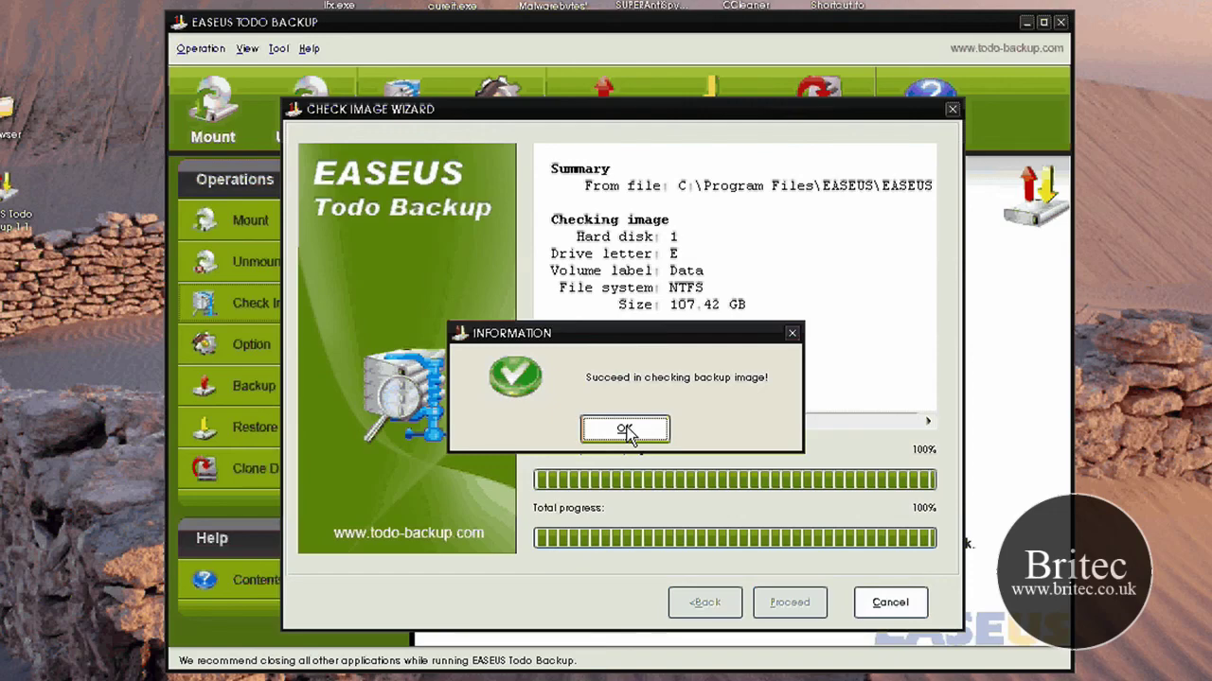
pyautogui.click(624, 430)
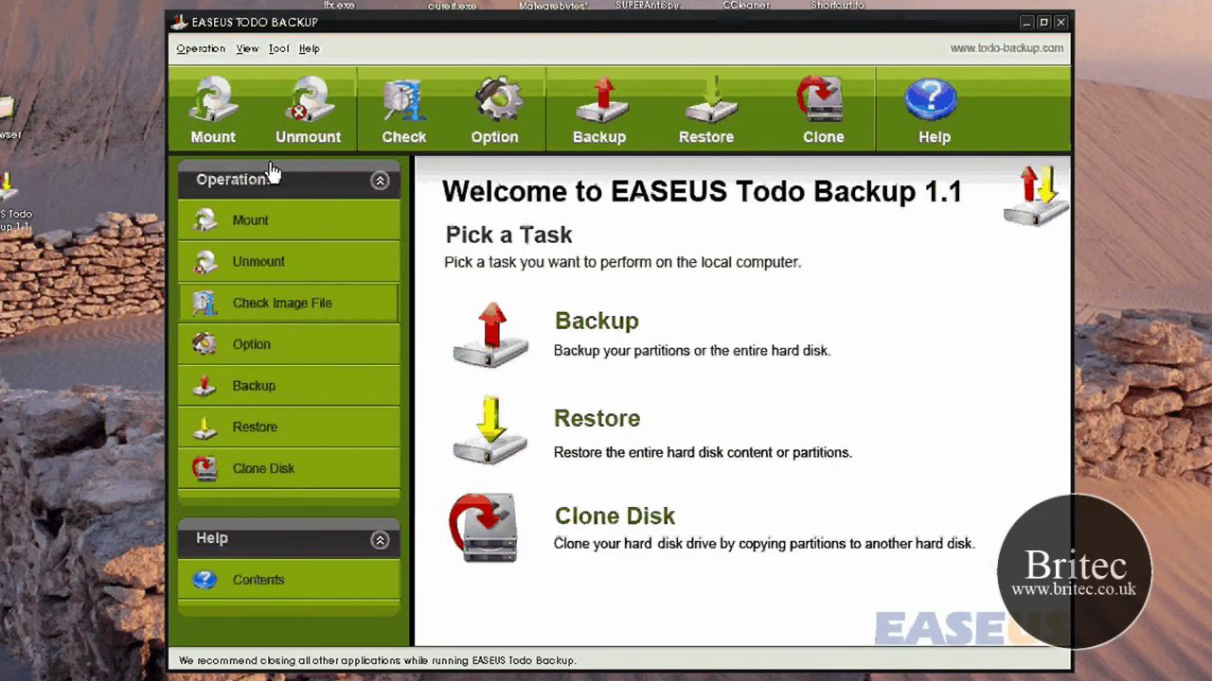
pyautogui.click(502, 140)
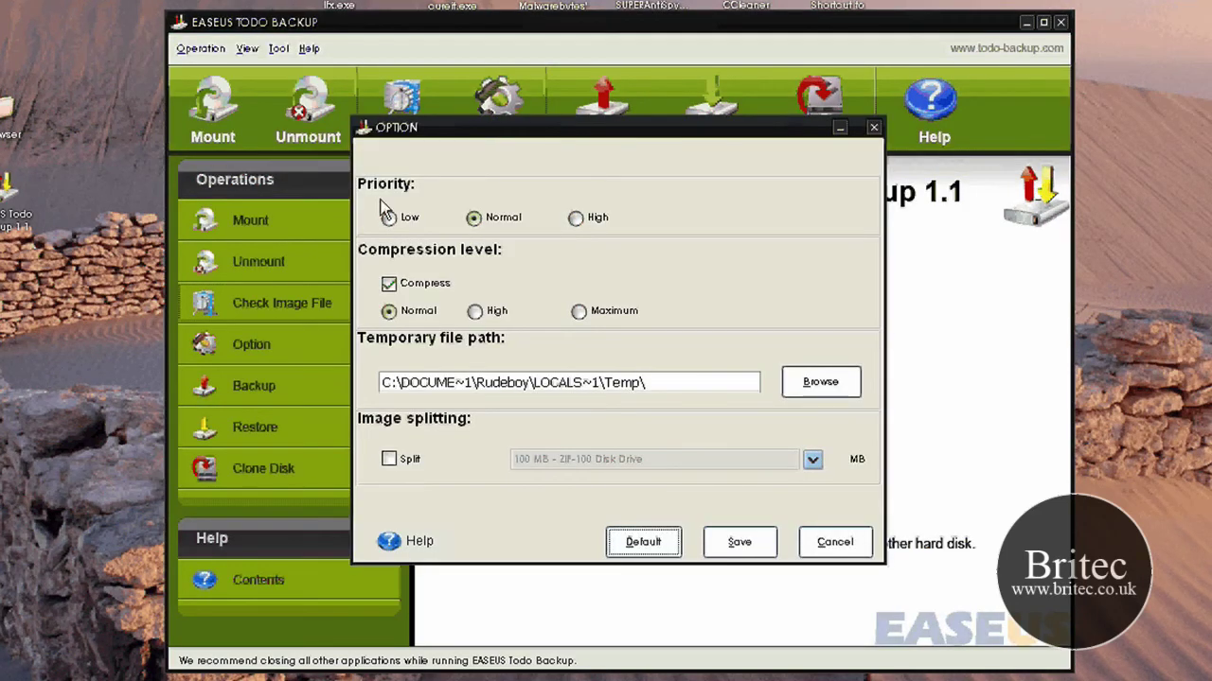
pyautogui.click(388, 285)
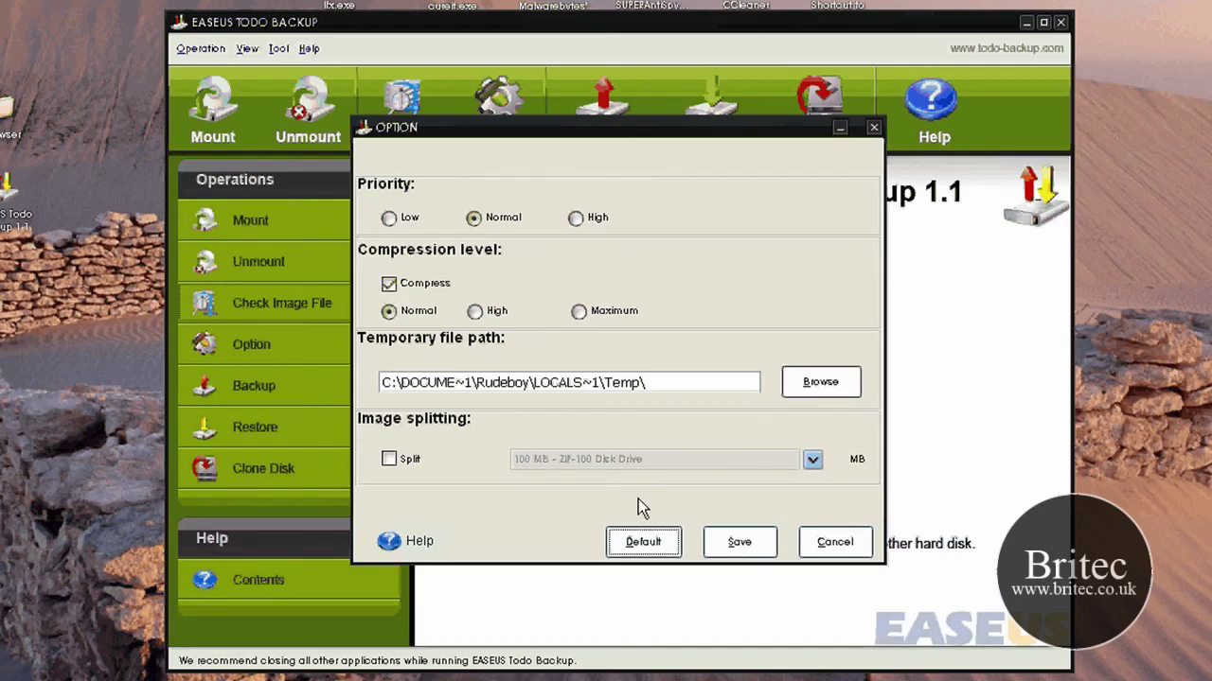
pyautogui.press('Escape')
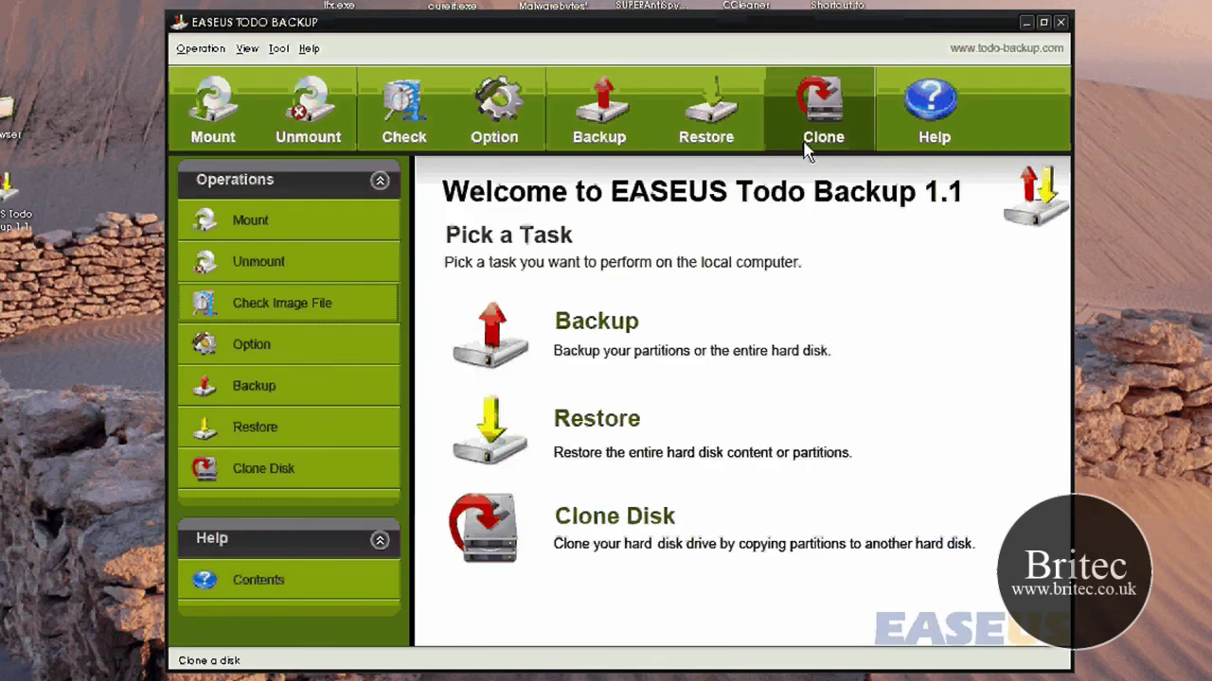